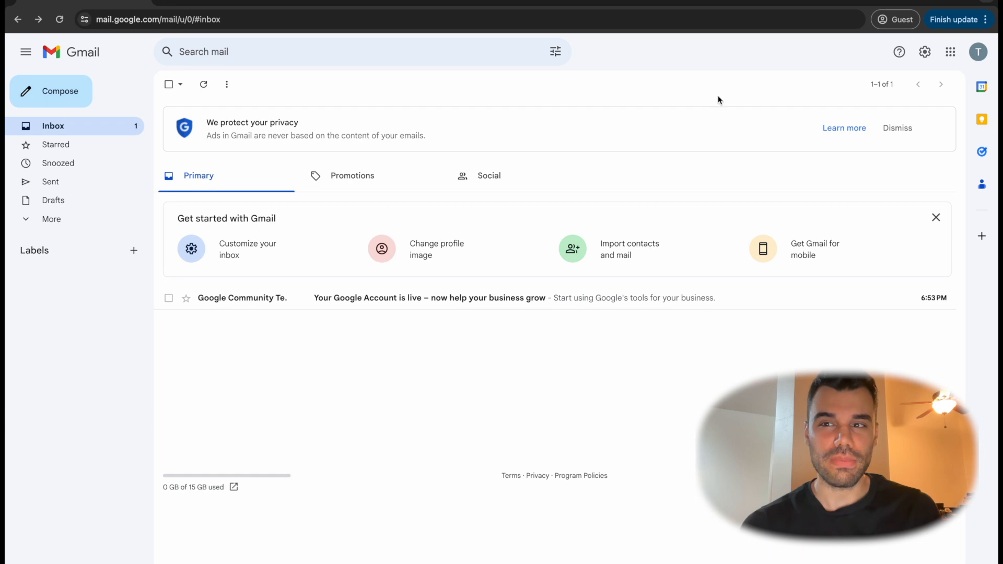
Check which Google account is signed in by viewing the account details
left_click(978, 51)
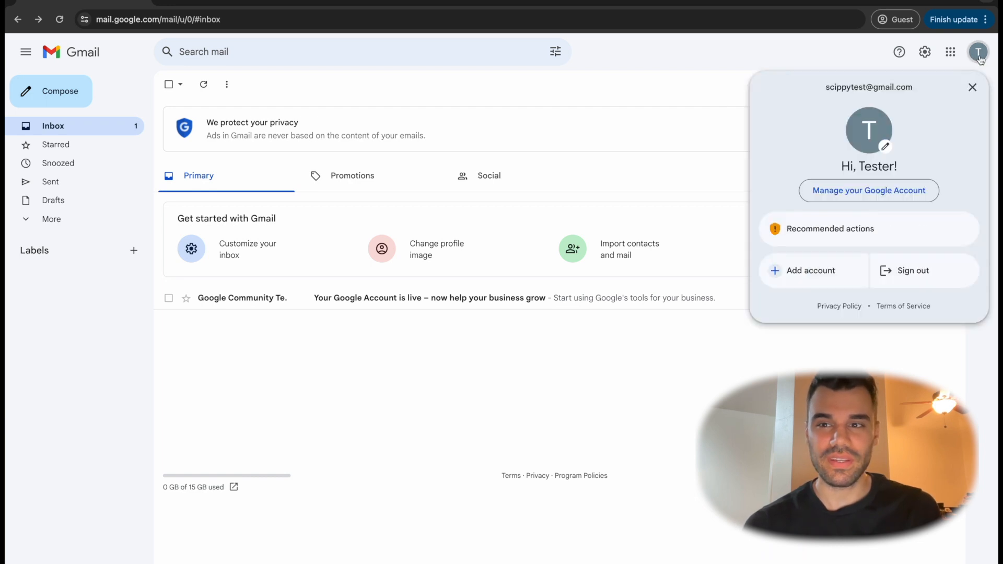
left_click_drag(907, 86, 813, 92)
left_click(628, 78)
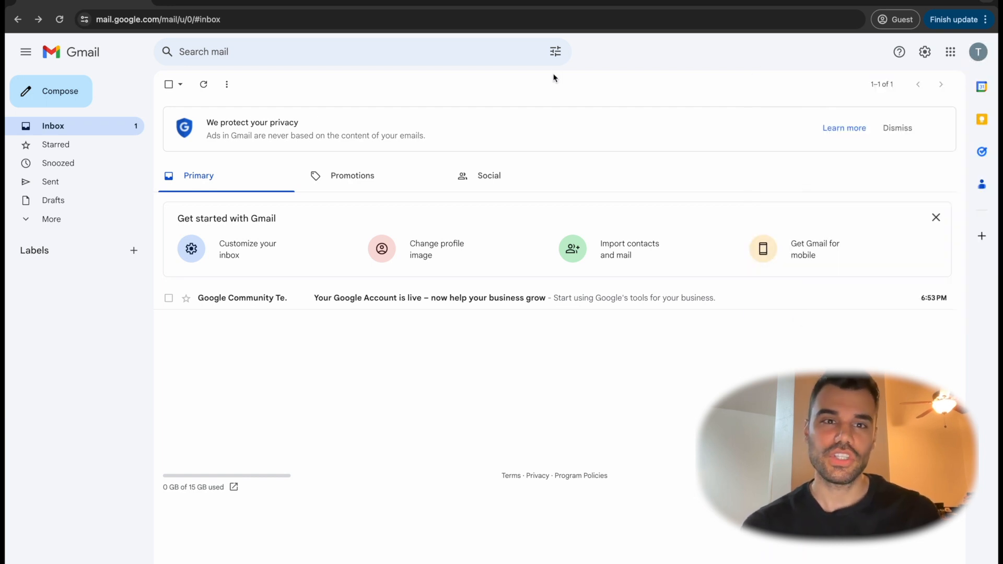
left_click(400, 20)
type("https://business.google.com/create")
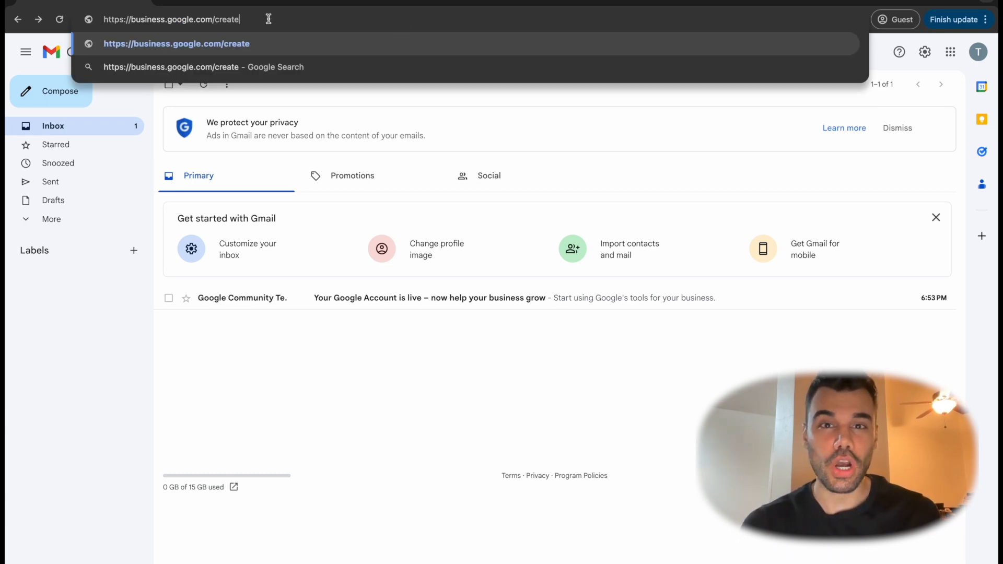
key("Return")
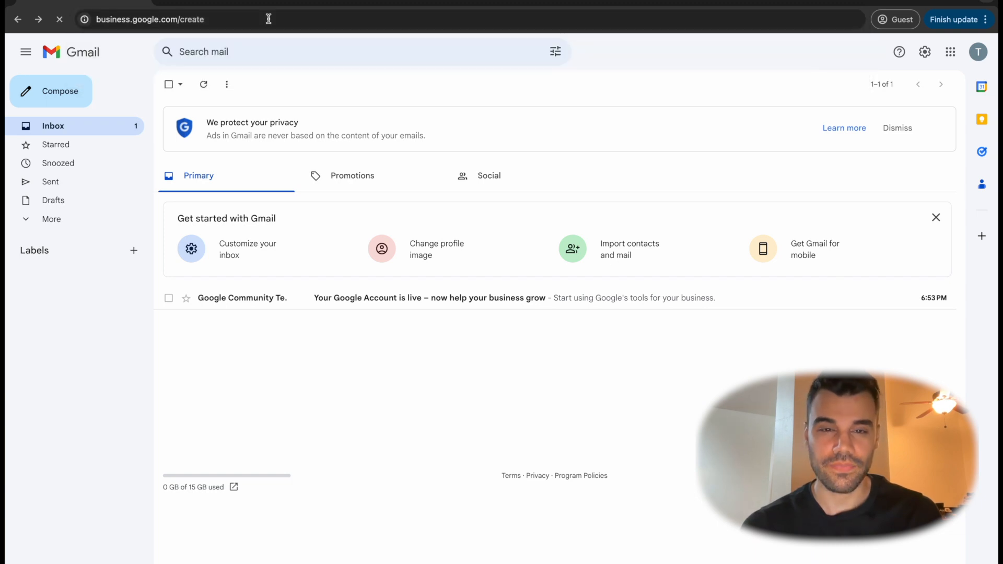
Look up the business name "Scippy tester" and choose to create a business with this name
left_click(559, 164)
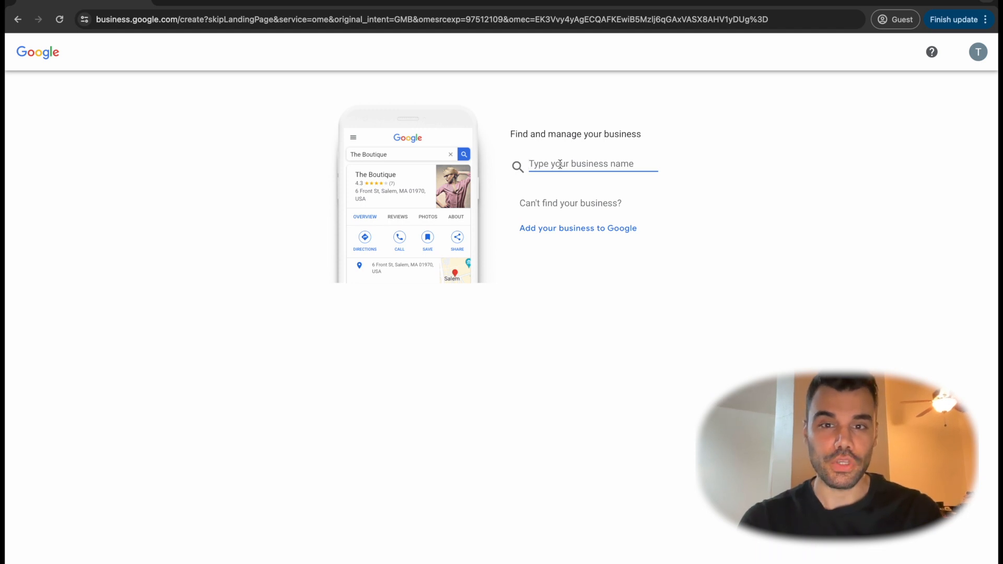
type("Sc")
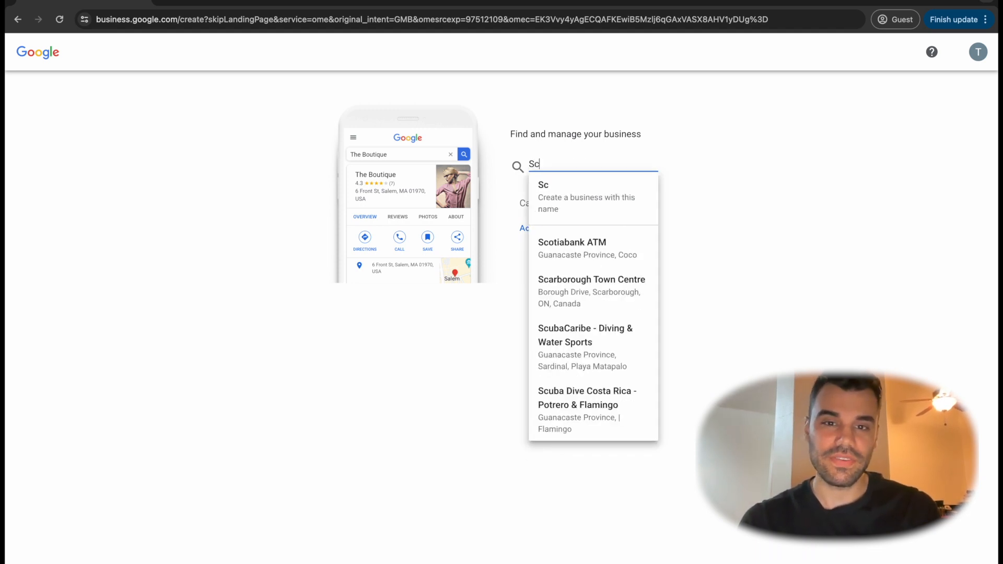
type("ippy tester")
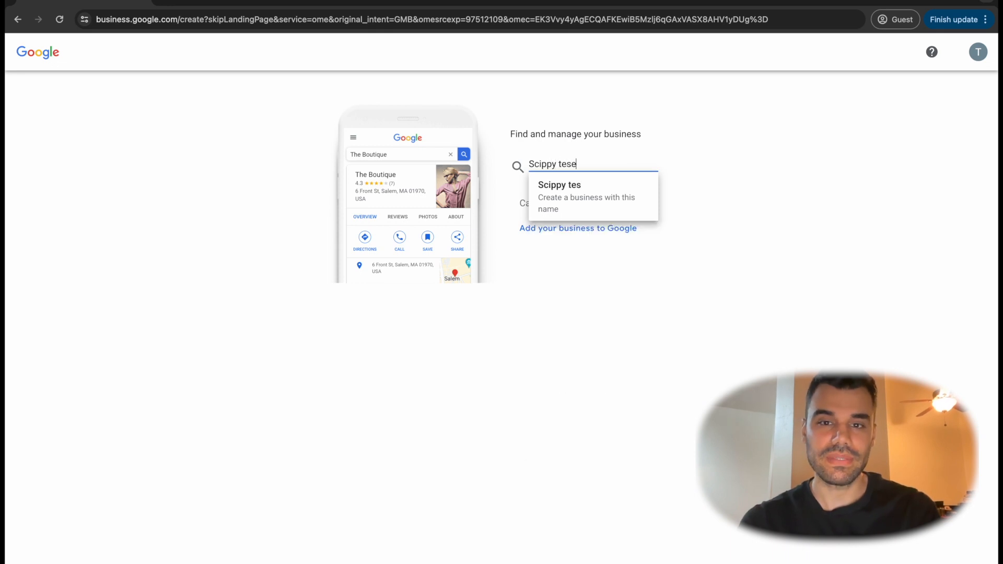
left_click(601, 192)
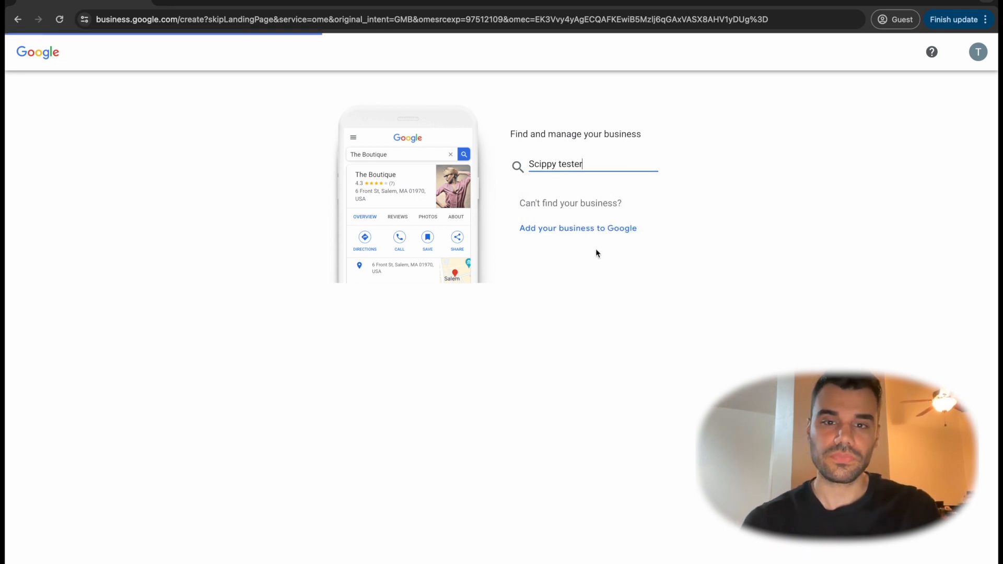
Set the business category to Advertising agency and continue to the location question
left_click(601, 249)
type("advertis")
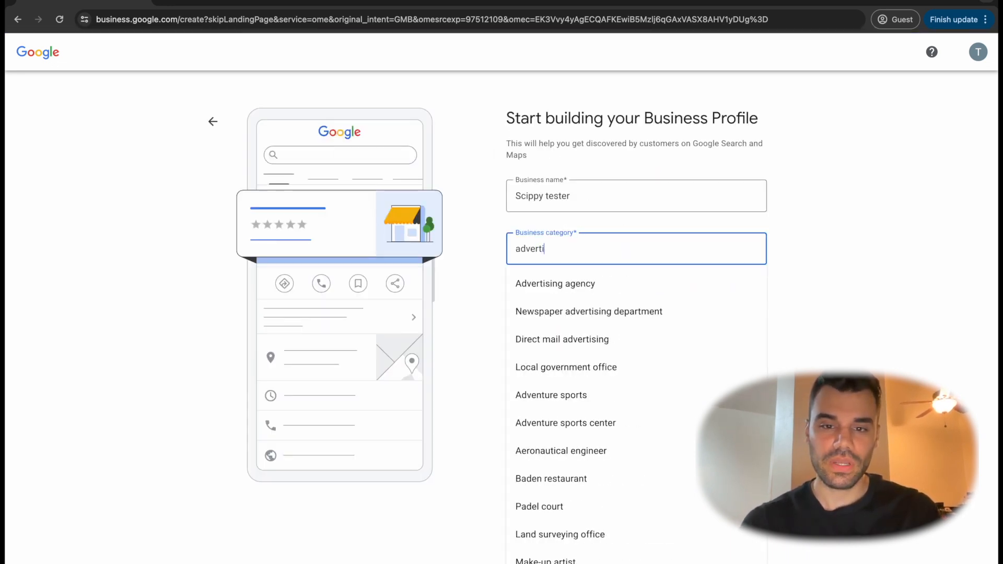
left_click(563, 283)
left_click(531, 337)
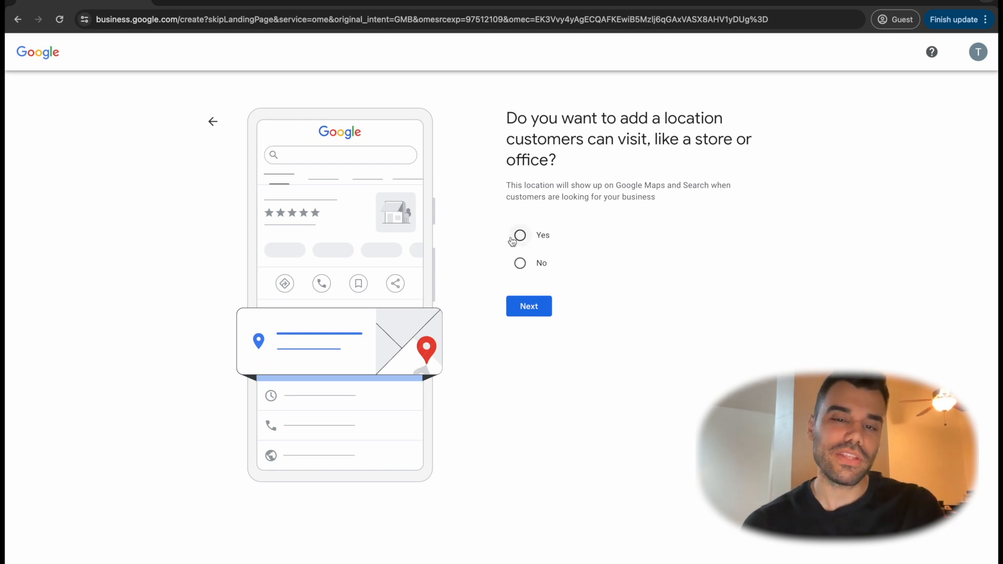
Answer No to adding a location customers can visit and continue
left_click(518, 271)
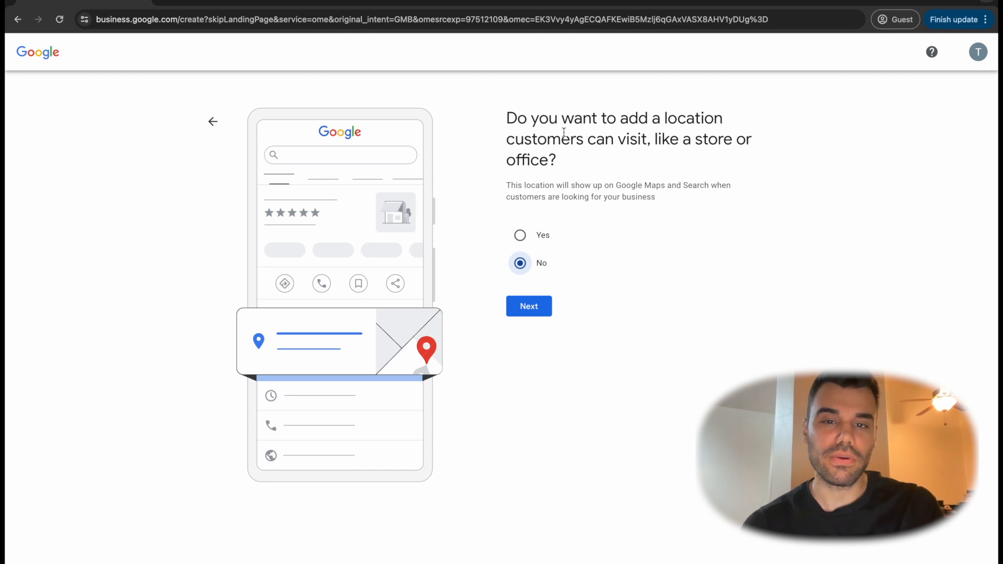
left_click(529, 311)
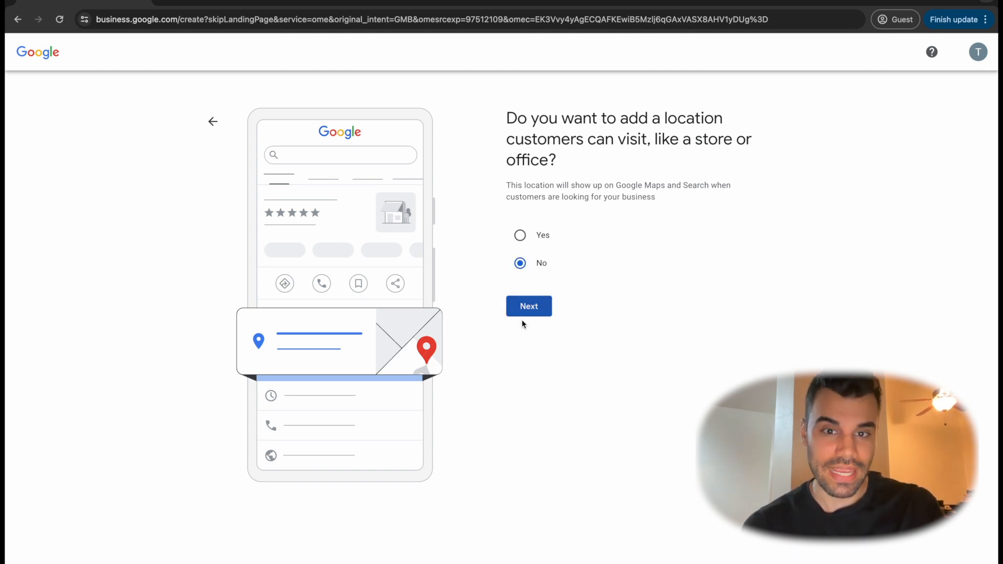
left_click(520, 306)
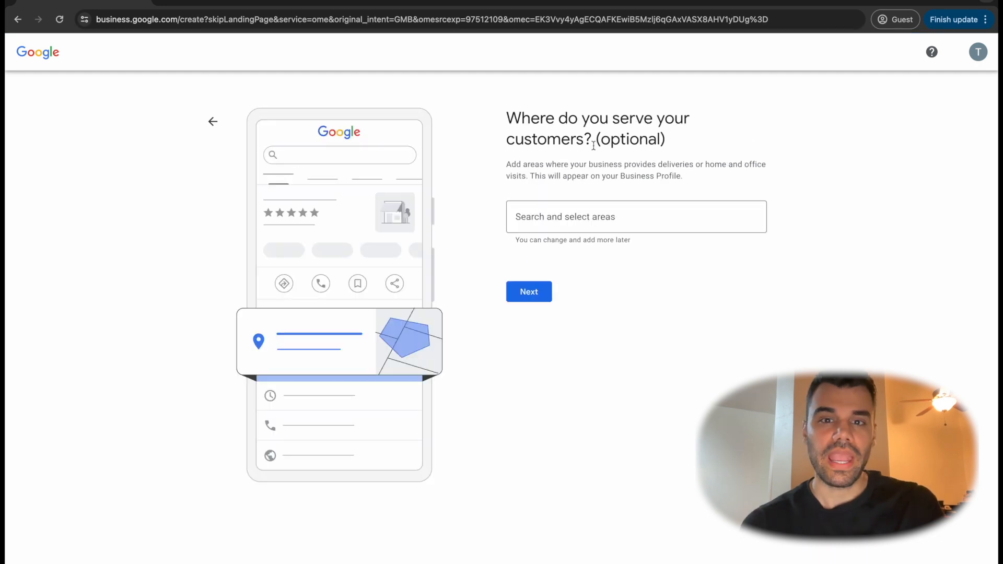
Add Toronto as the area where the business serves its customers and continue
left_click(582, 219)
type("Toronto")
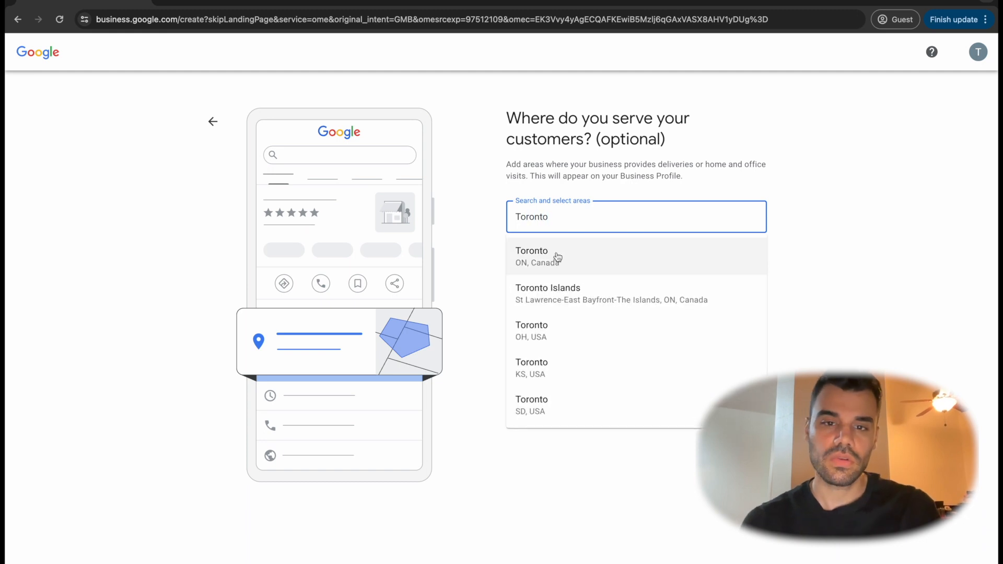
left_click(554, 261)
left_click(532, 316)
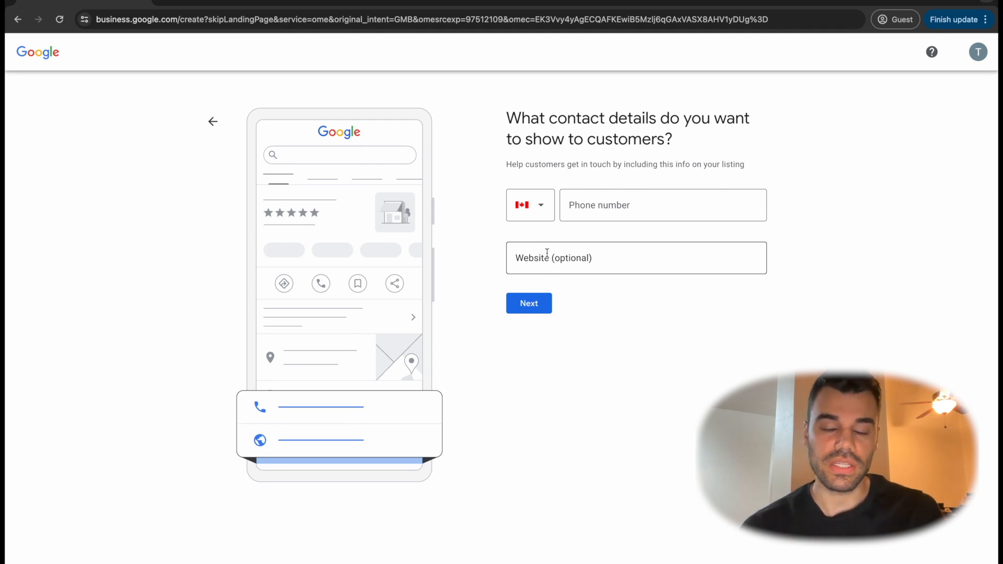
Enter the business phone number as the contact detail, leave the website empty and continue
left_click(594, 214)
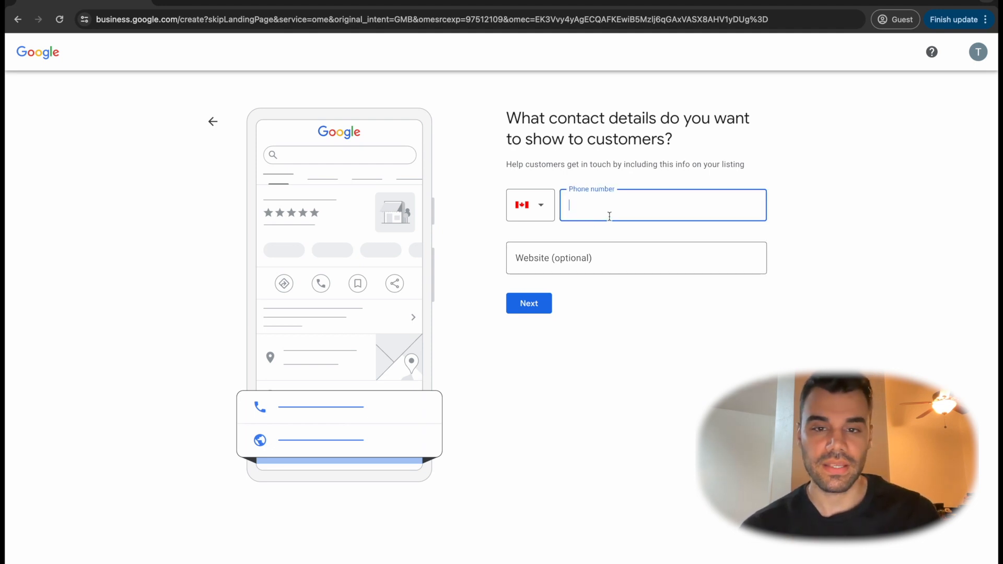
left_click(534, 305)
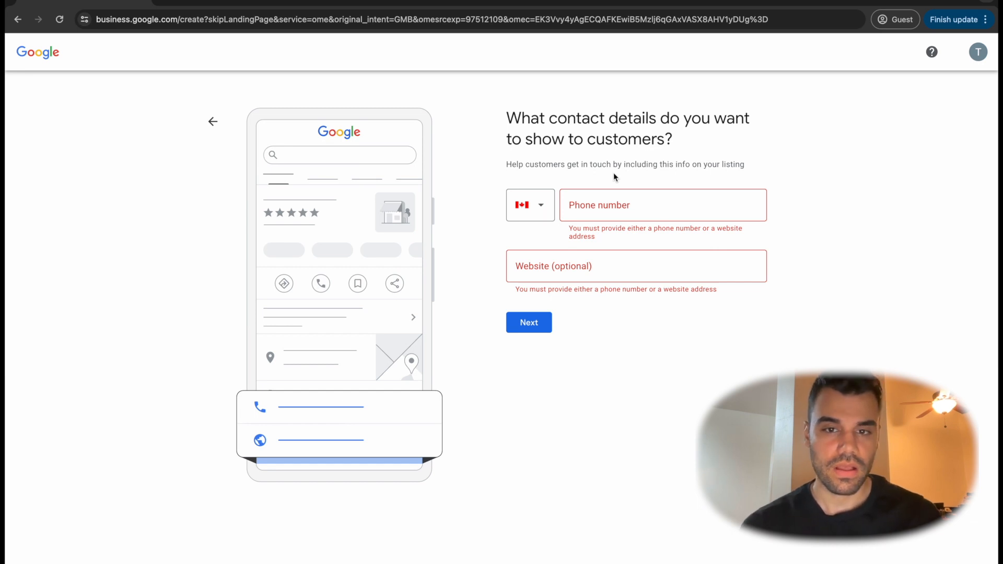
left_click(614, 210)
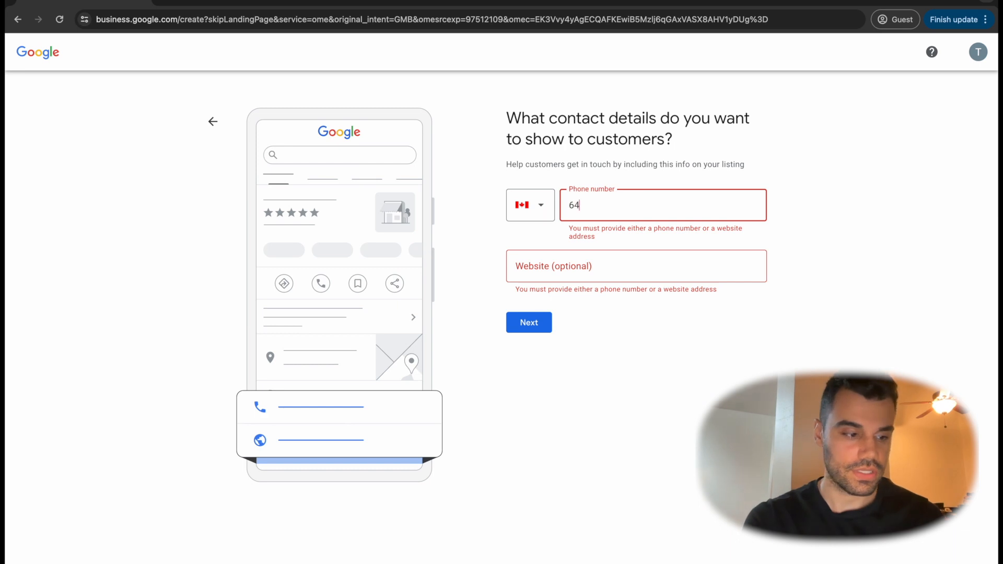
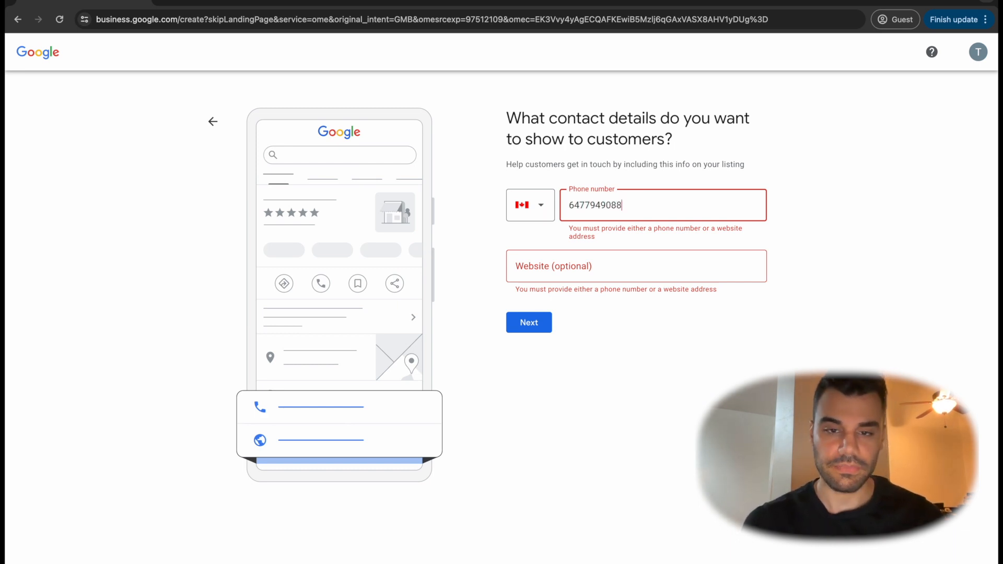
left_click(572, 268)
left_click(588, 301)
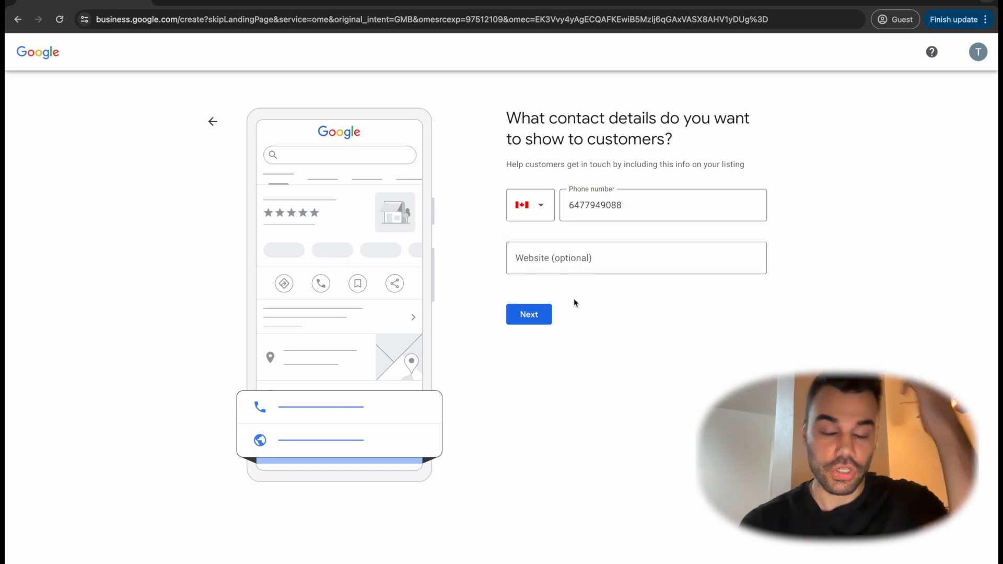
left_click(535, 317)
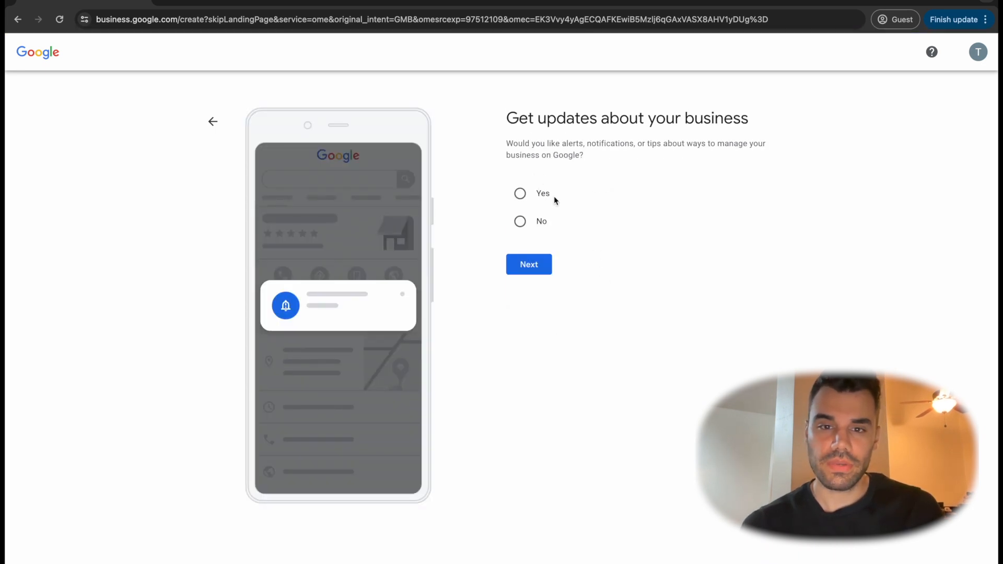
Answer Yes to receiving alerts, notifications and tips about the business, and proceed to the mailing address form
left_click(521, 195)
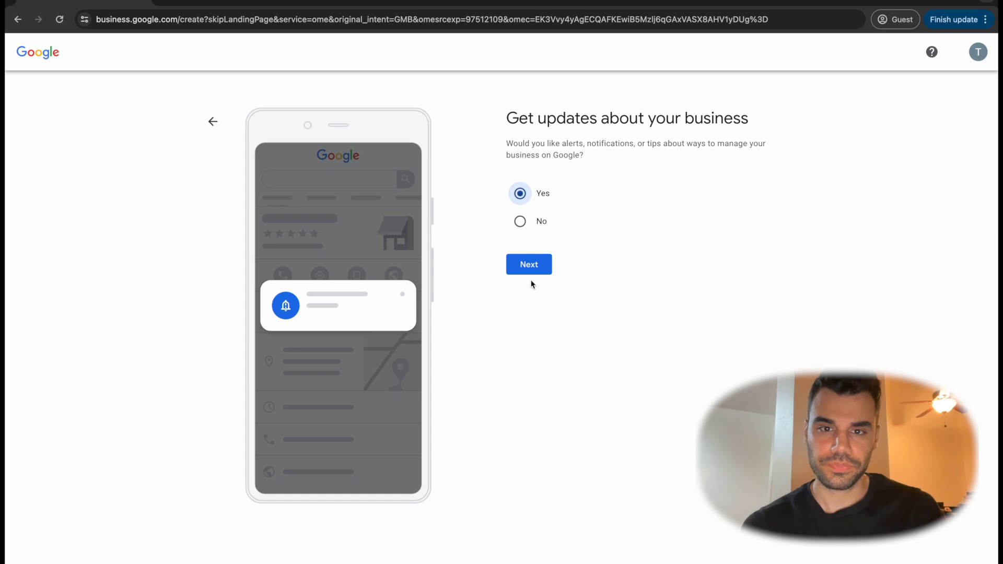
left_click(530, 271)
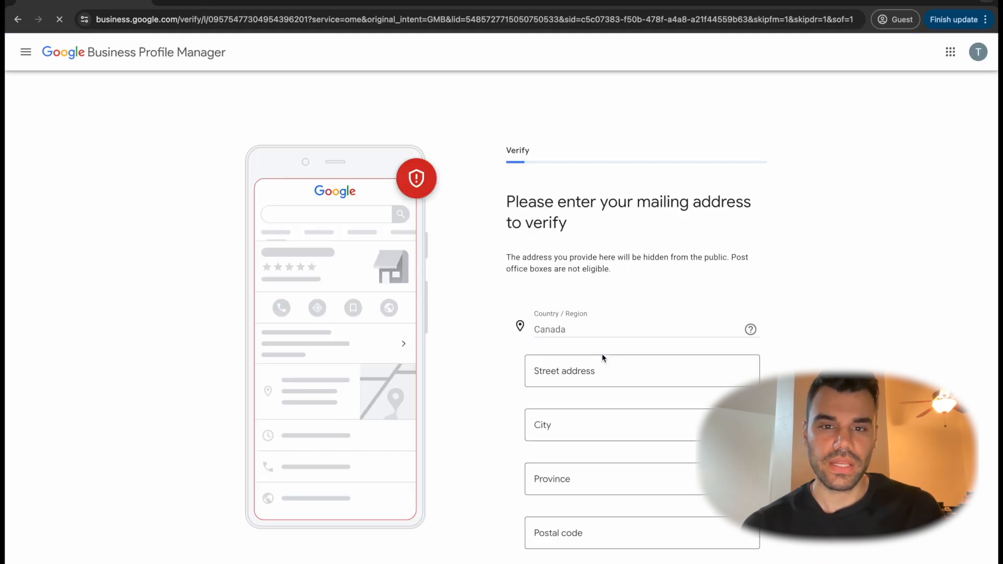
scroll(486, 318, "down", 1)
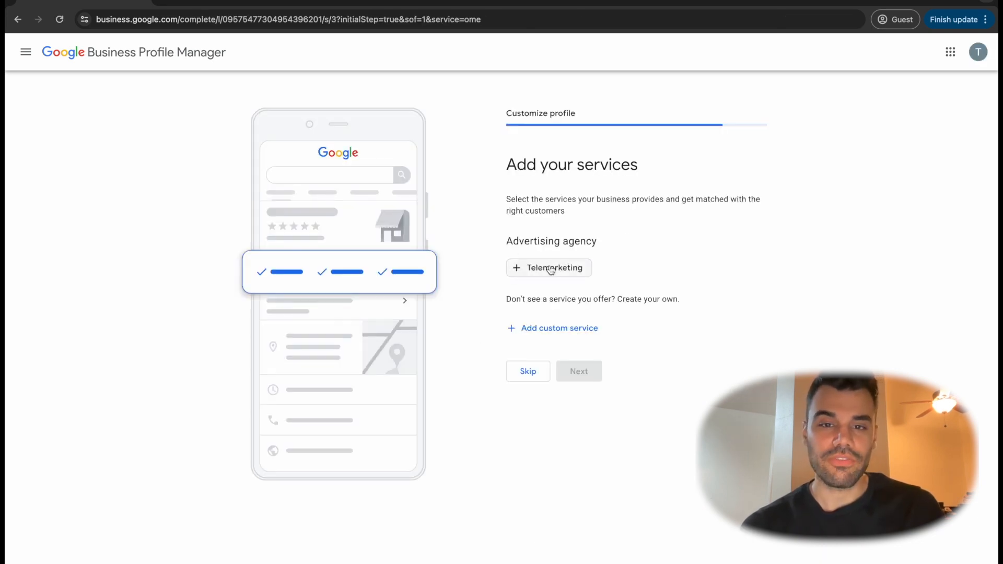
Add the Telemarketing service and a custom service named "advertising", and continue to the business hours
left_click(518, 275)
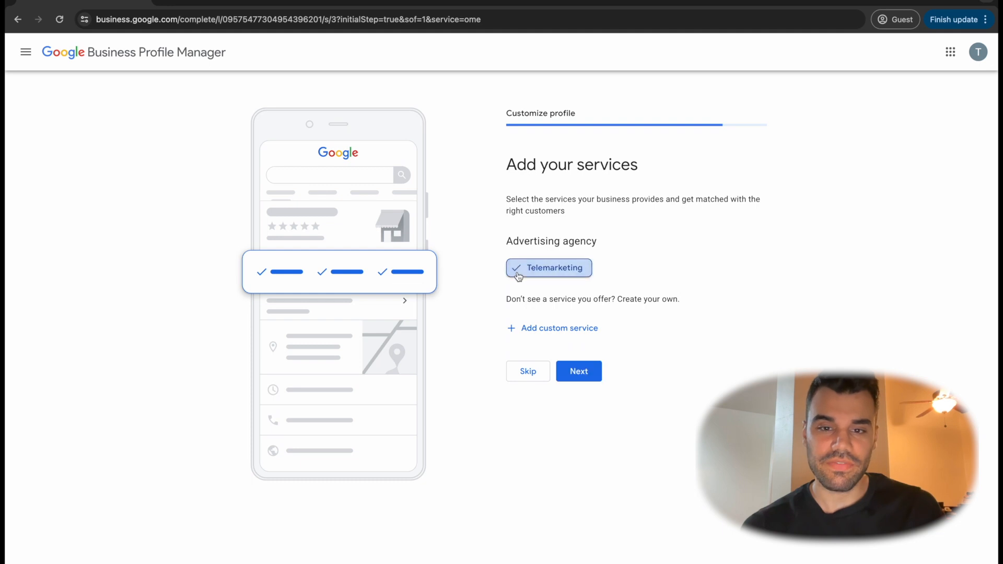
left_click(549, 329)
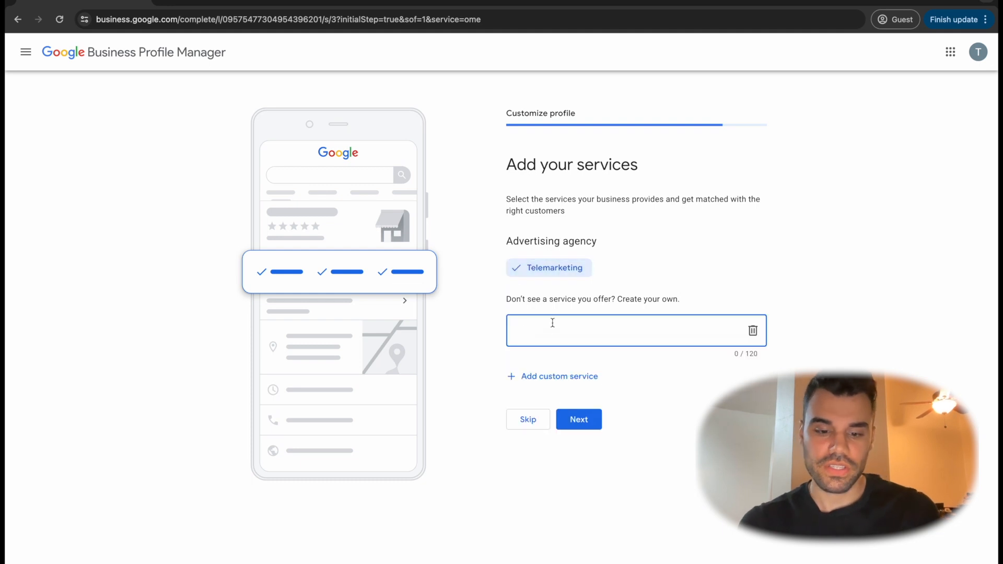
type("advert")
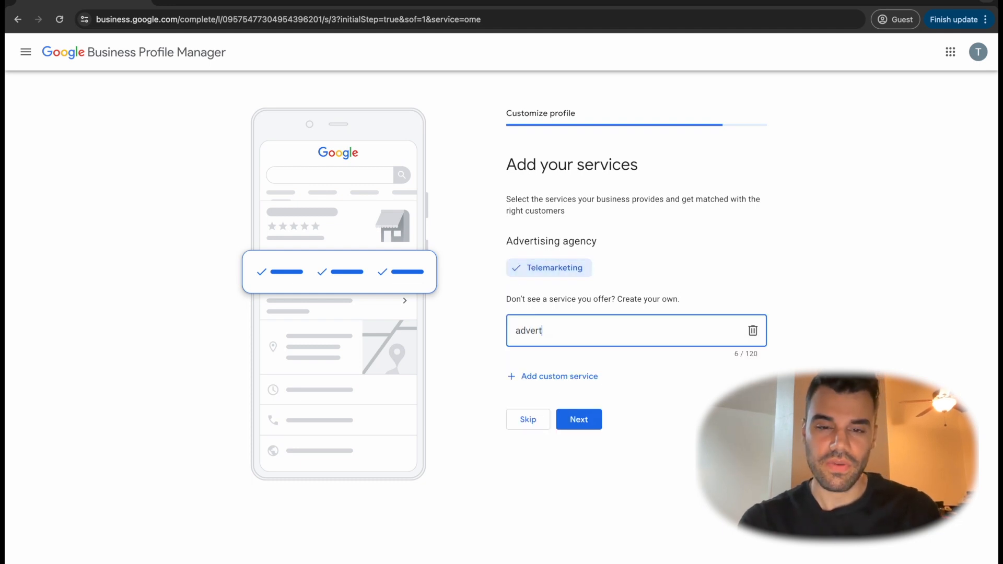
type("ising")
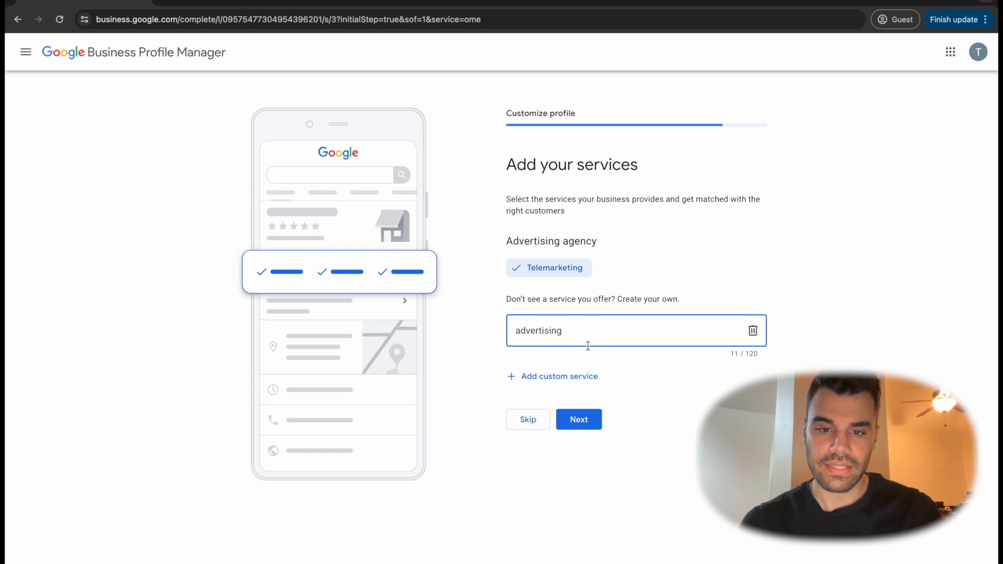
left_click(578, 418)
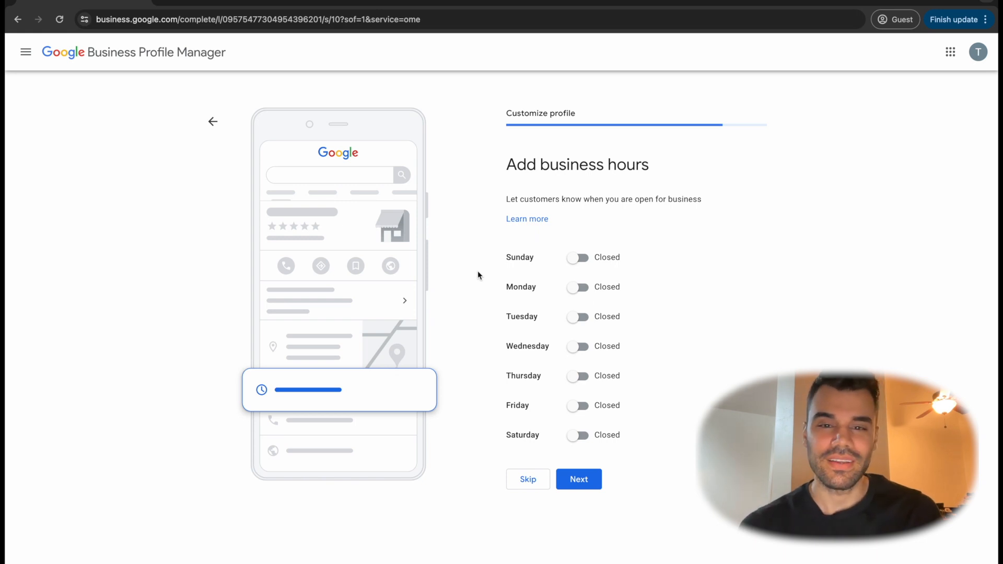
Mark the business as open on all seven days from Sunday to Saturday
left_click(577, 258)
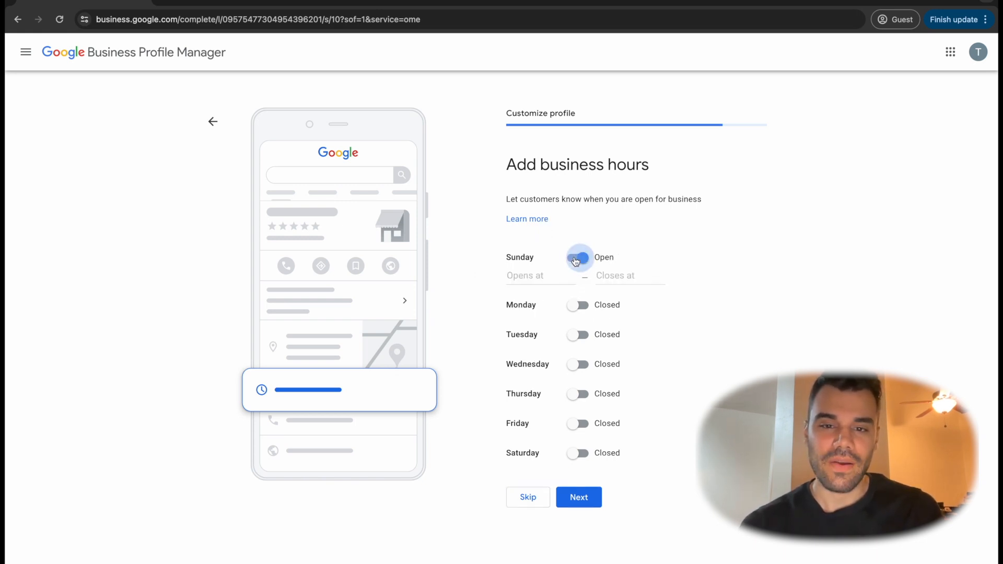
left_click(578, 306)
left_click(578, 354)
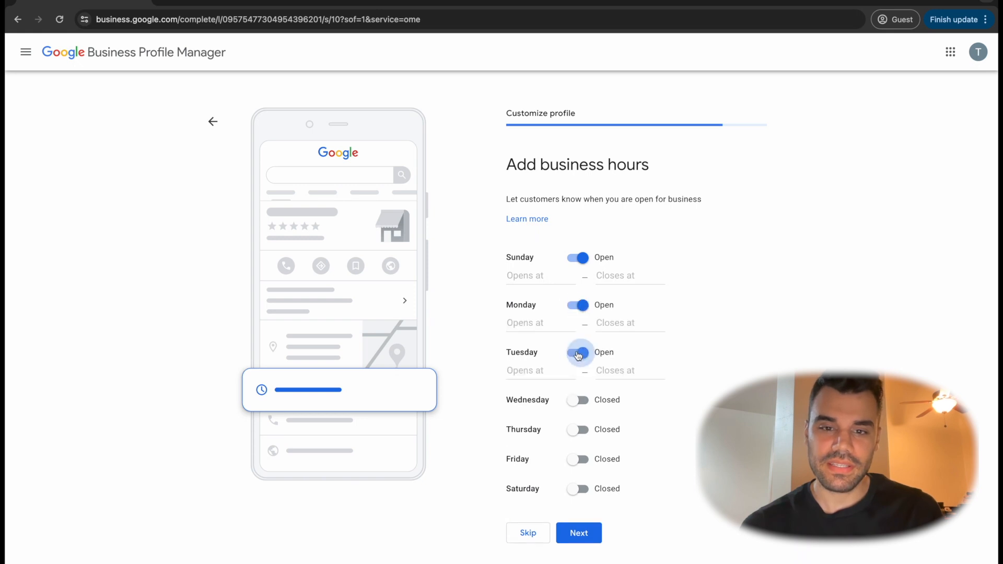
left_click(577, 401)
left_click(577, 450)
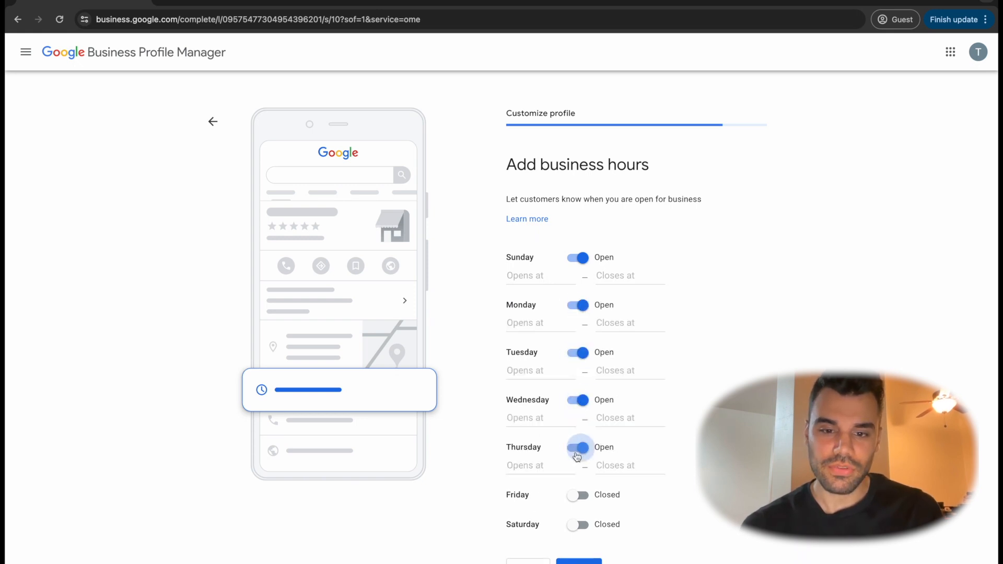
left_click(578, 496)
left_click(577, 542)
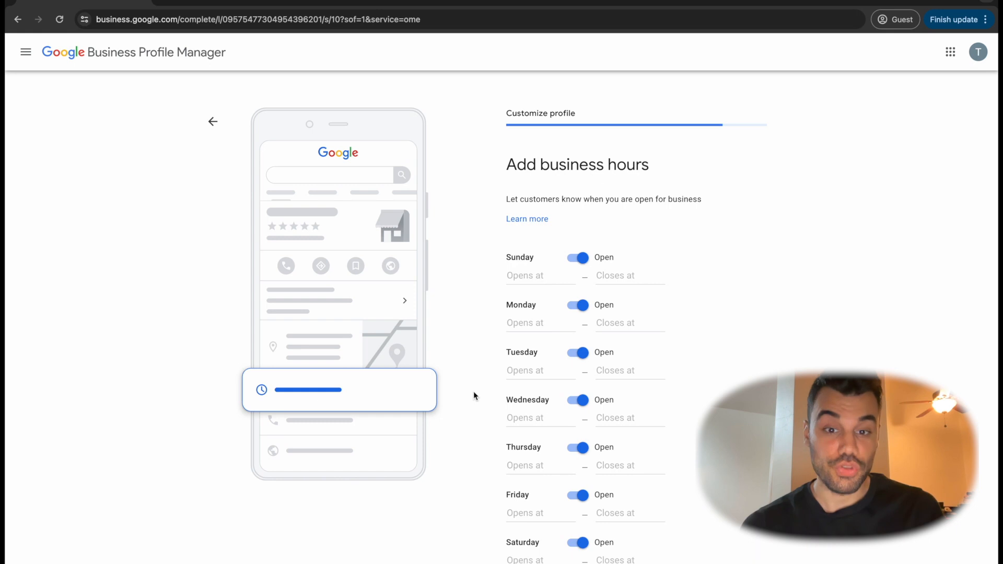
scroll(473, 396, "down", 1)
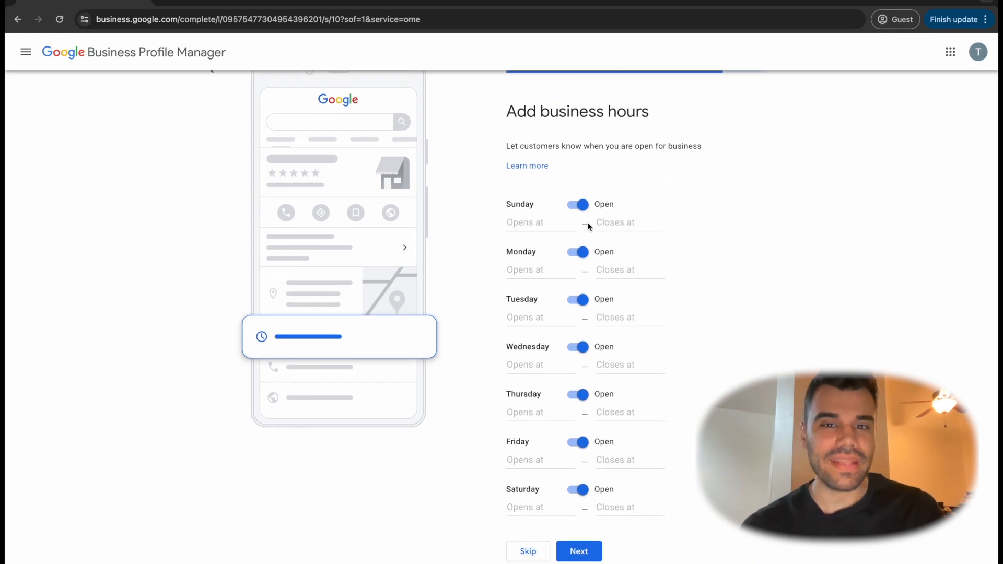
Set the business hours to 24 hours for every day from Sunday to Saturday and continue to messaging
left_click(530, 222)
left_click(528, 245)
left_click(533, 273)
left_click(534, 295)
left_click(528, 316)
left_click(530, 343)
left_click(529, 363)
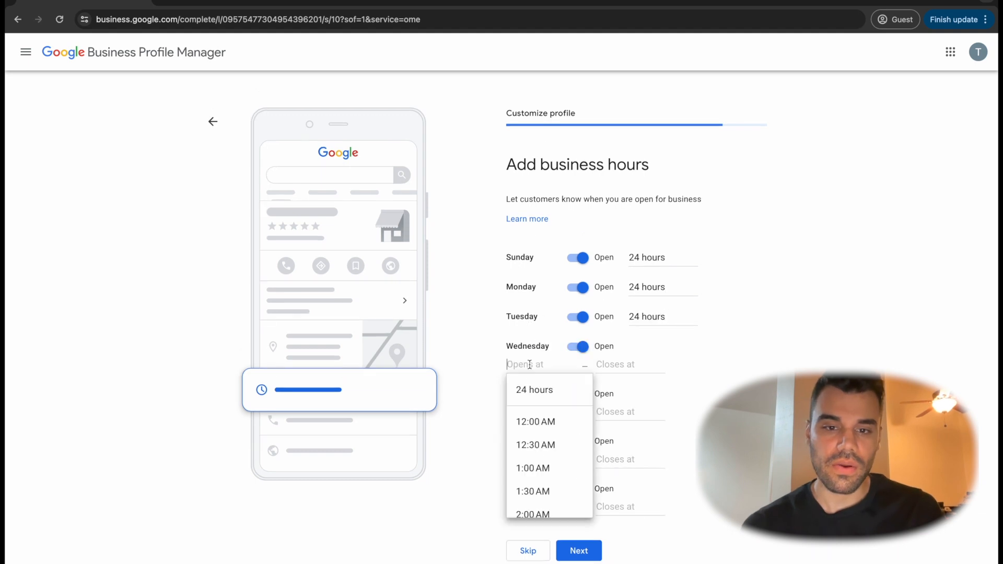
left_click(531, 389)
left_click(528, 400)
left_click(528, 419)
left_click(528, 423)
left_click(529, 448)
left_click(529, 459)
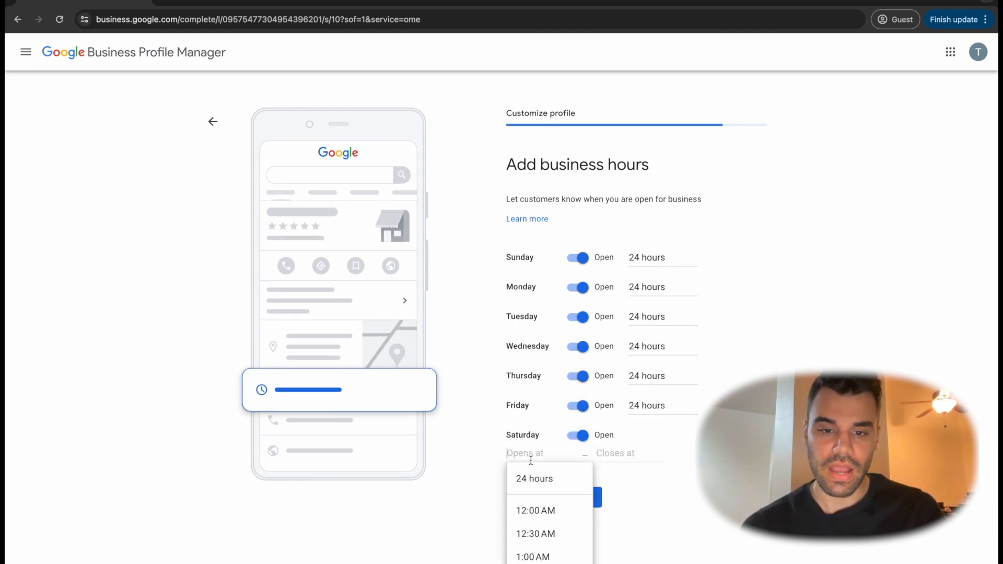
left_click(529, 478)
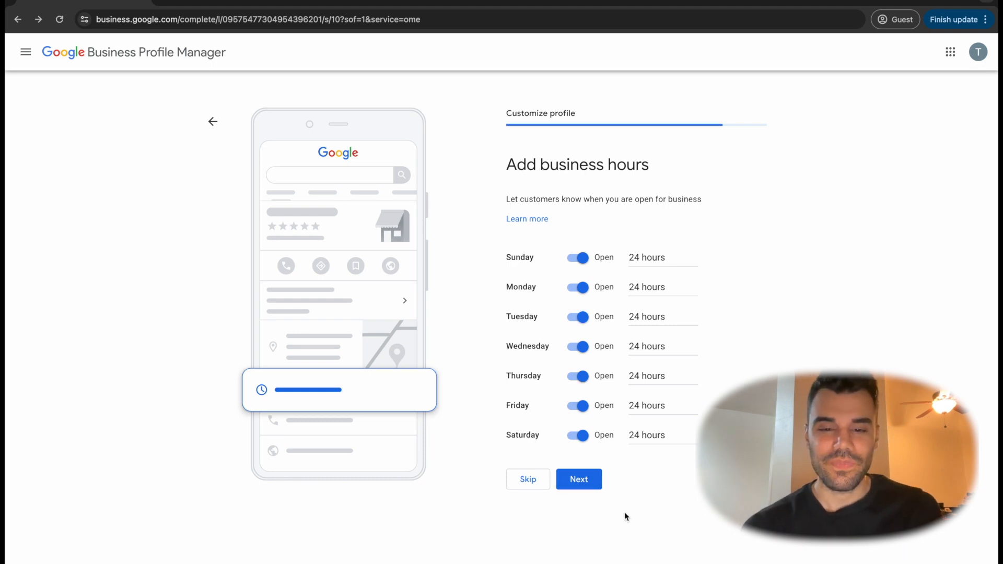
left_click(580, 485)
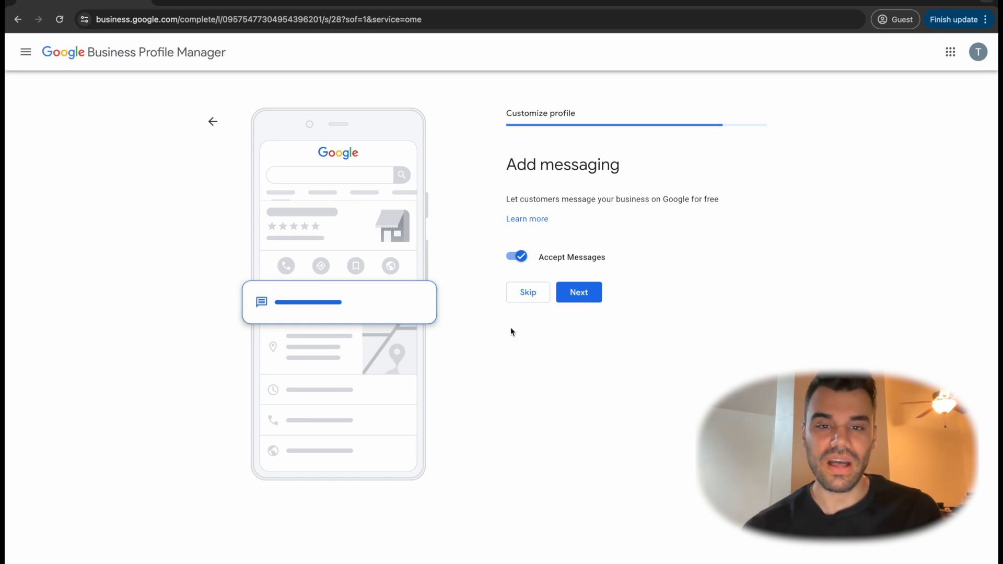
Keep Accept Messages enabled and continue, leaving the business description empty by skipping it
left_click(575, 291)
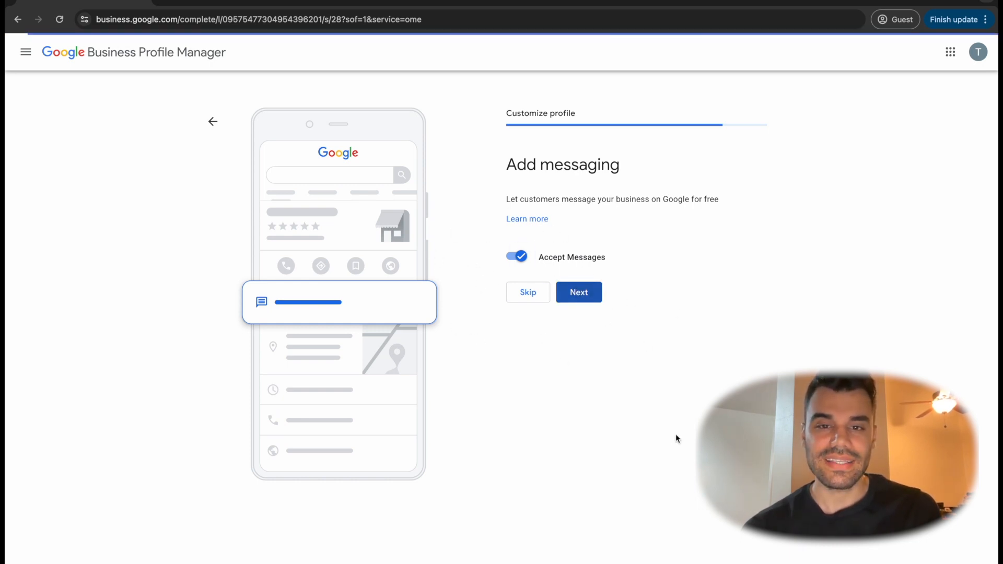
left_click(569, 313)
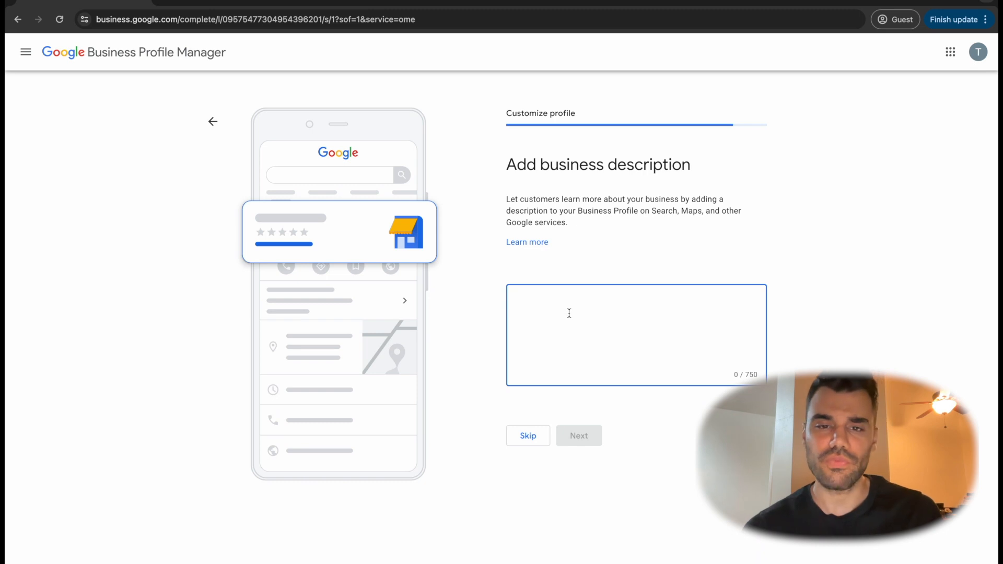
left_click_drag(744, 375, 753, 375)
left_click(530, 349)
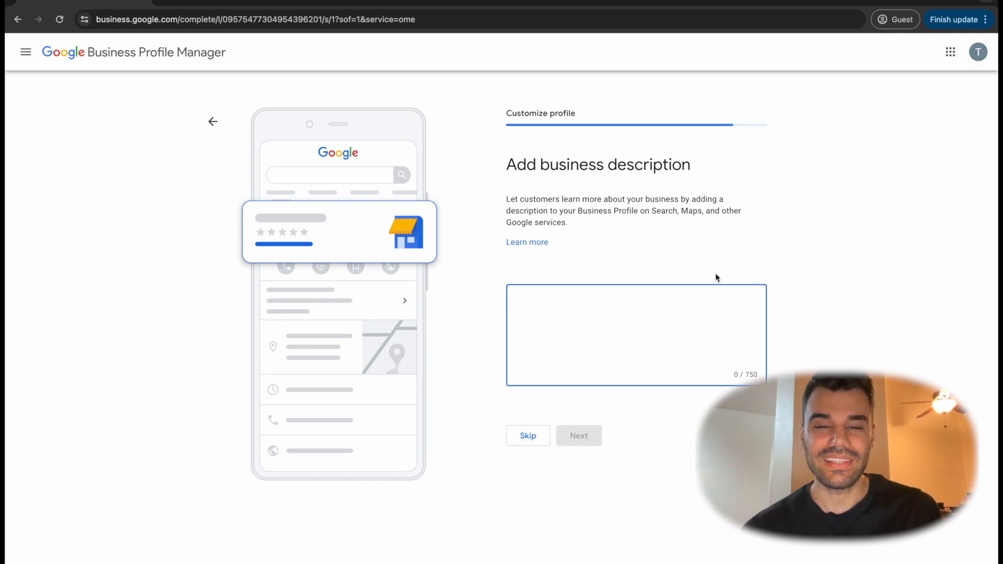
left_click(527, 436)
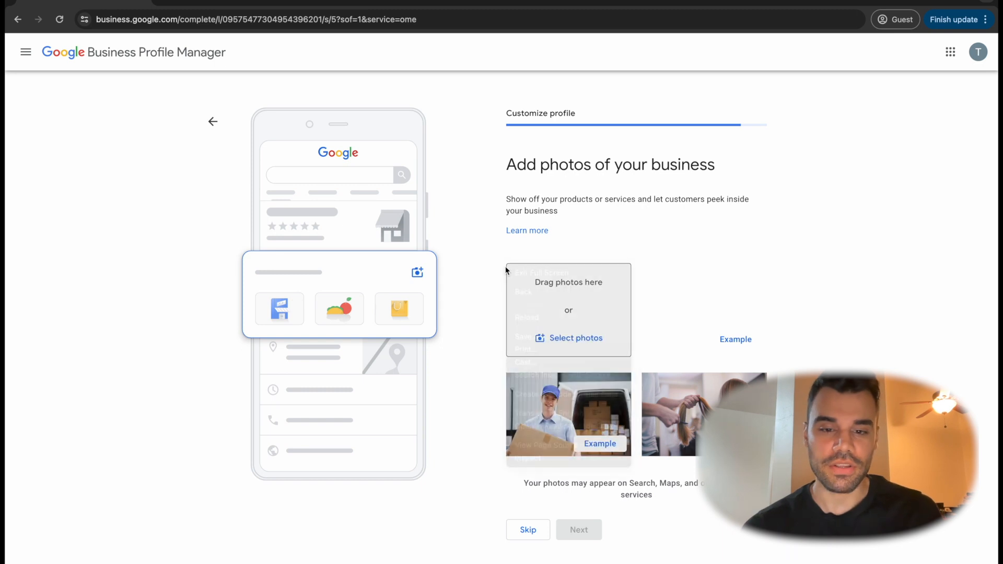
Skip the business photos, Google Ads and Google Workspace offers, and finish the setup to reach the profile's management page
left_click(527, 531)
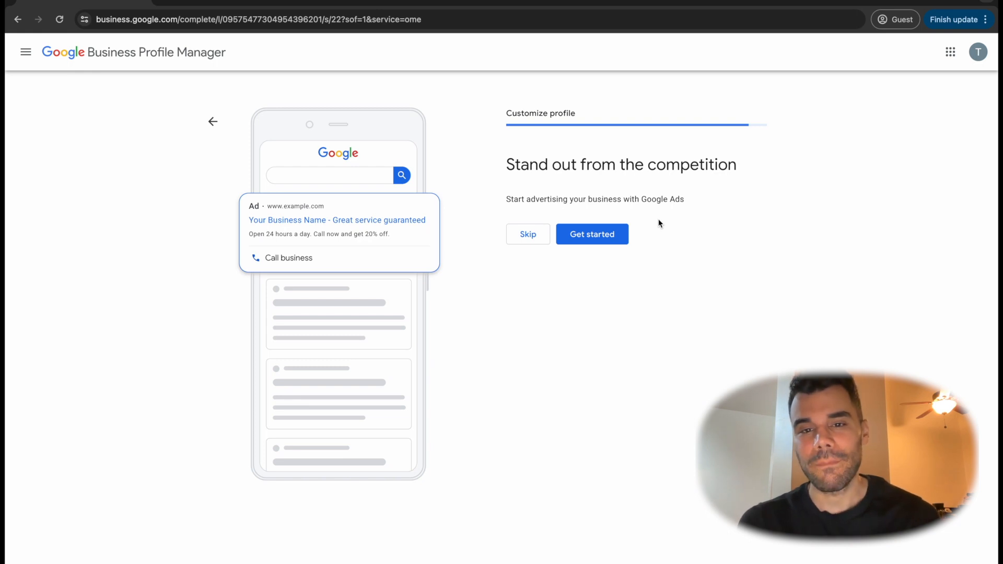
left_click(528, 235)
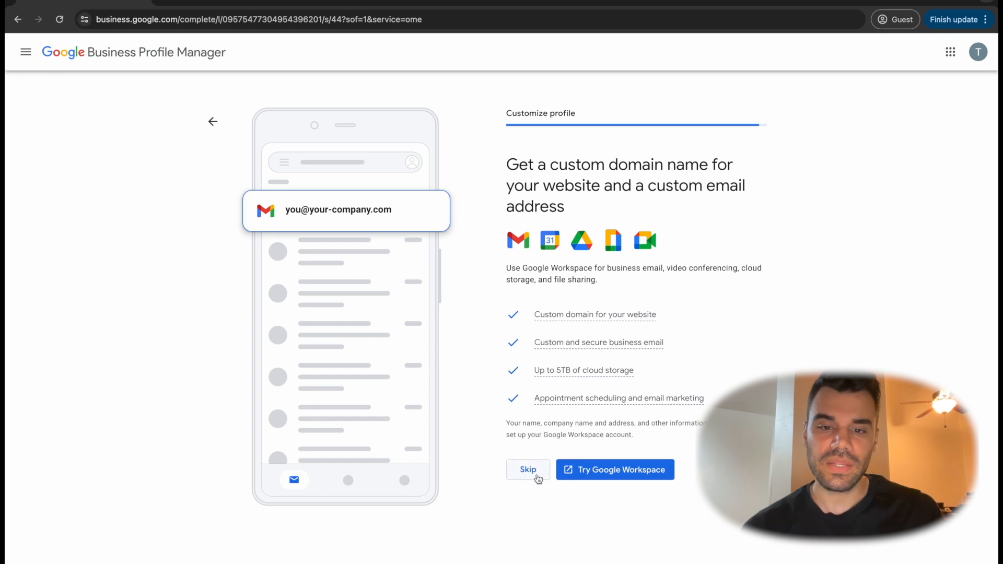
left_click(534, 473)
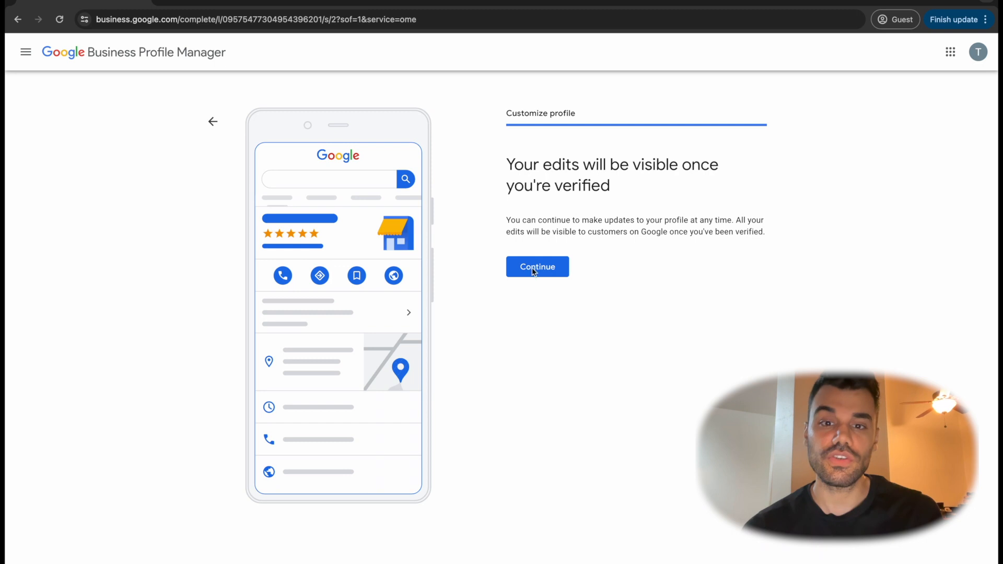
left_click(536, 271)
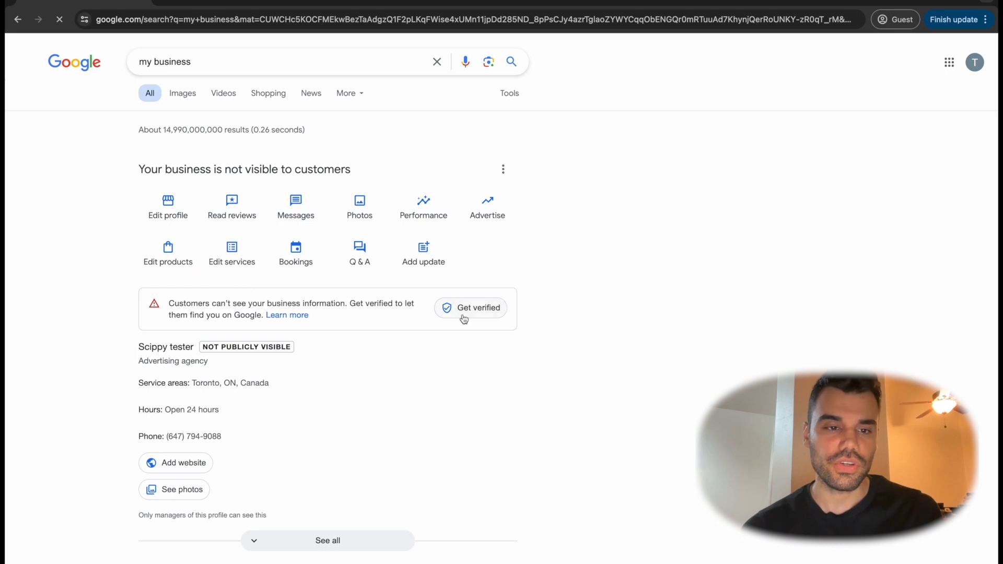
Review the visibility notice and the postal address verification form, and leave verification without entering an address
triple_click(277, 305)
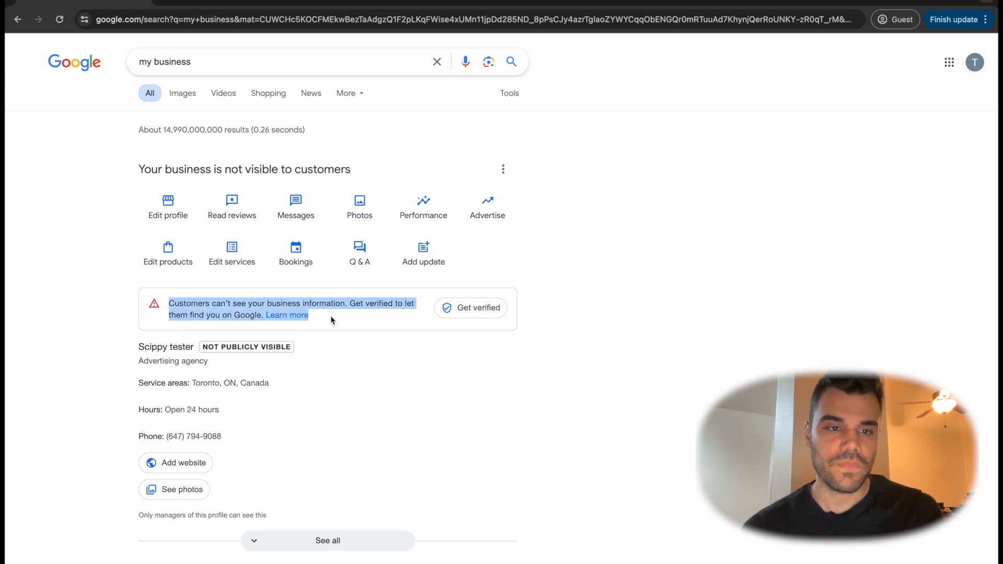
left_click(324, 360)
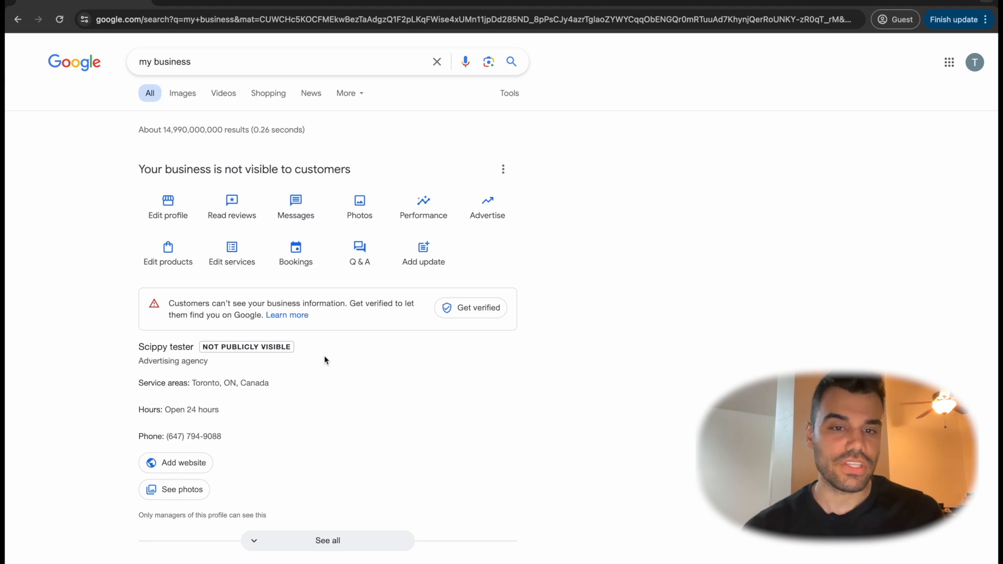
left_click(480, 313)
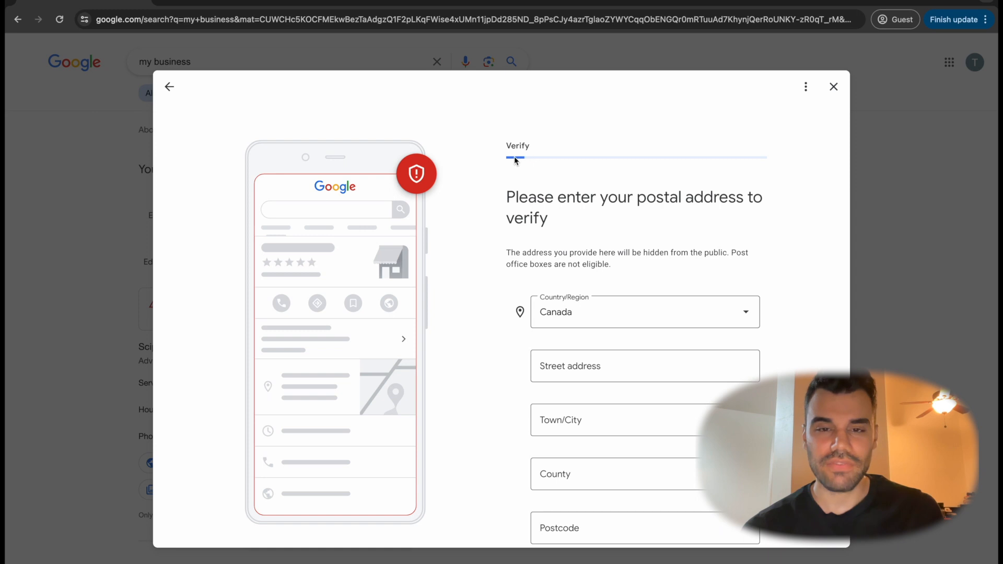
scroll(545, 226, "down", 2)
scroll(544, 226, "up", 2)
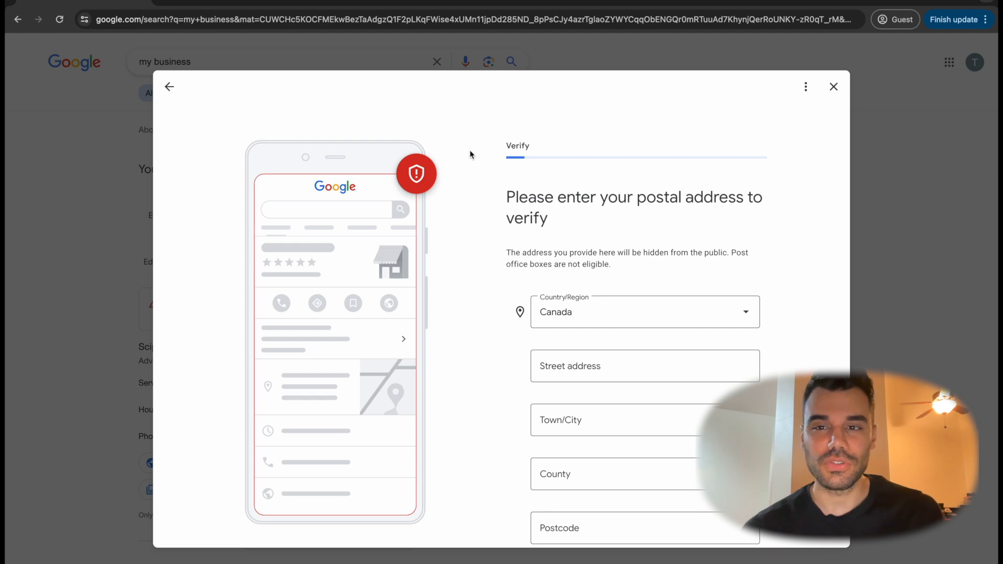
scroll(469, 149, "down", 1)
left_click(833, 86)
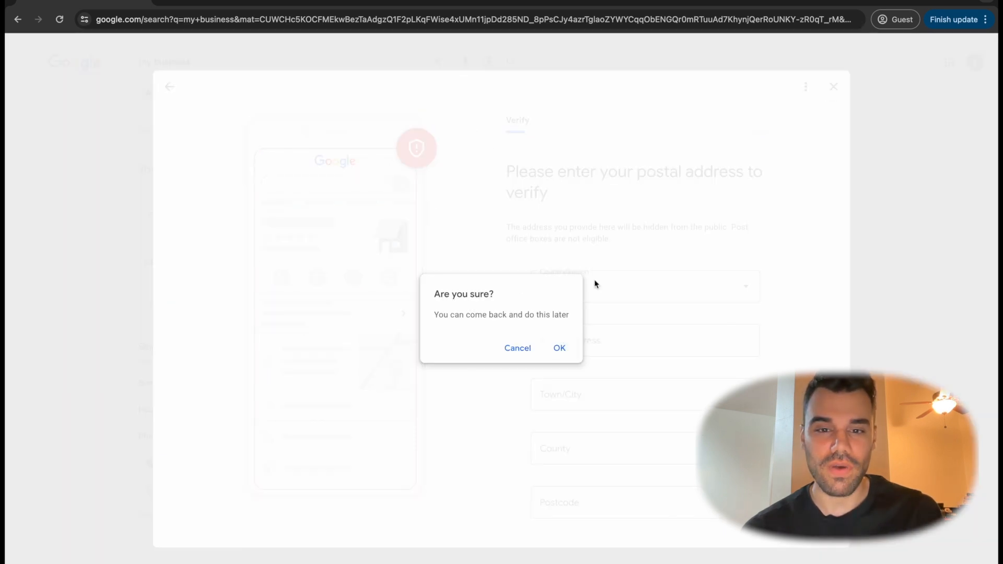
left_click(558, 348)
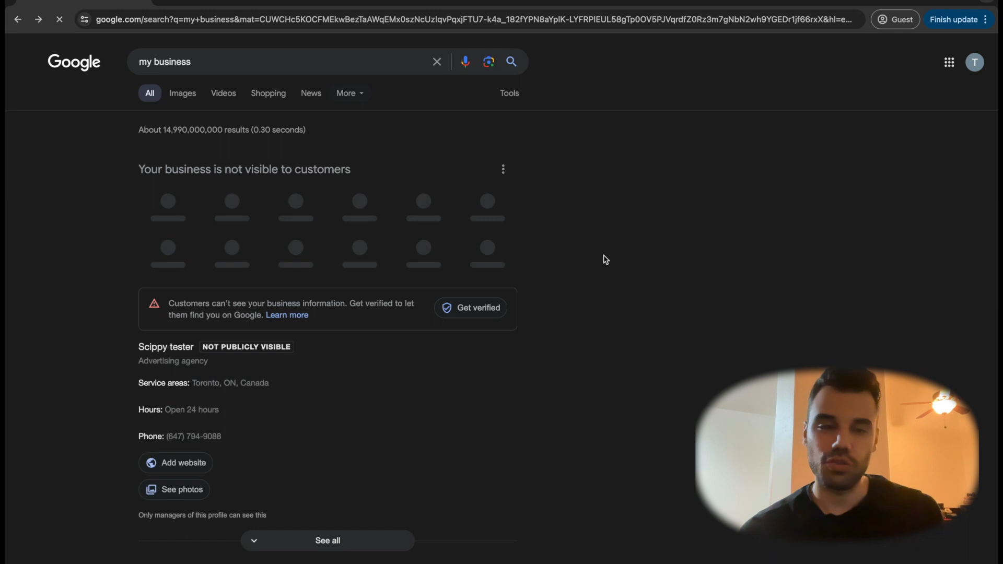
Reload the business's management page through Business Profile Manager
left_click(950, 63)
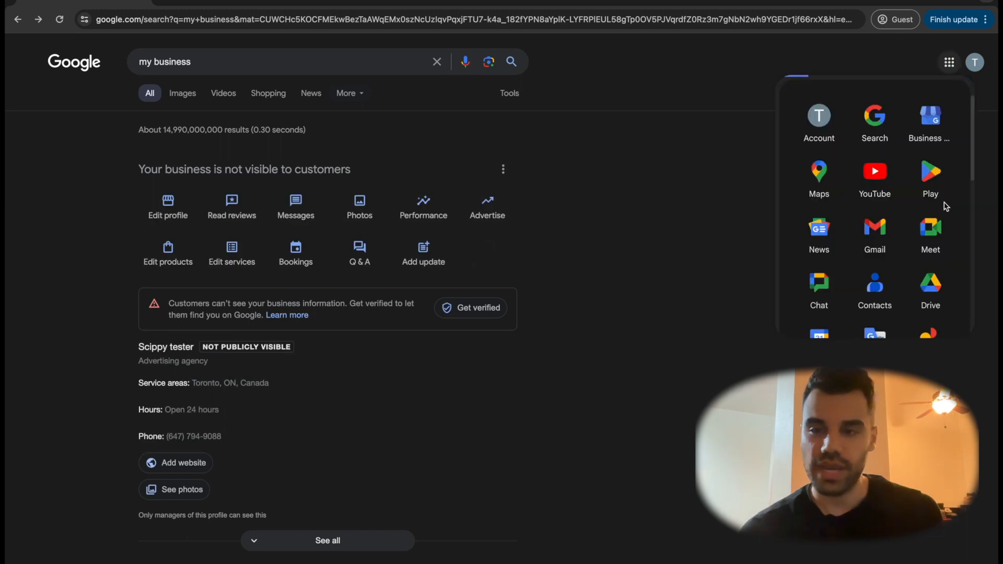
left_click(930, 132)
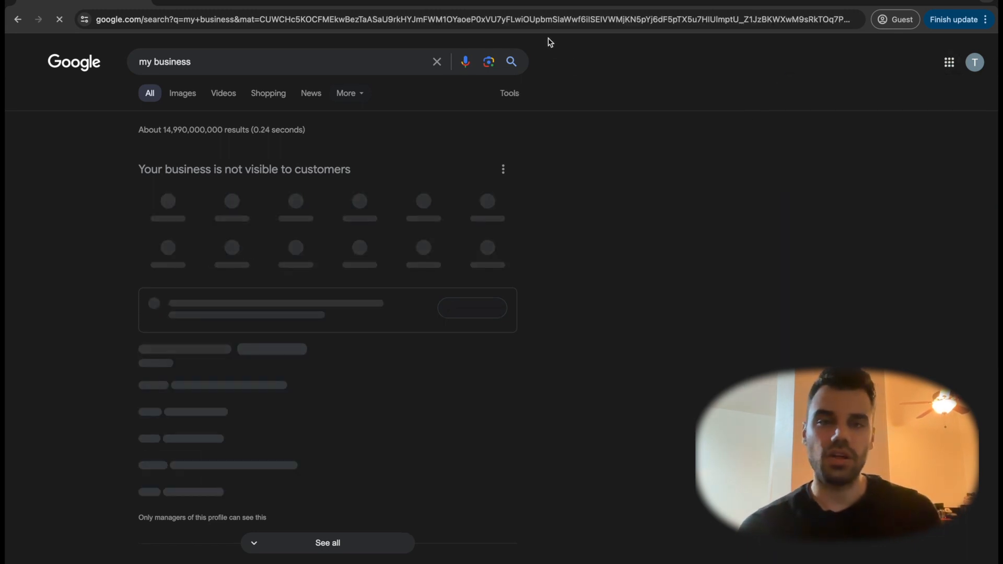
Go to the google.com home page
left_click(529, 14)
type("goog")
key("super+a")
type("google.com")
key("Return")
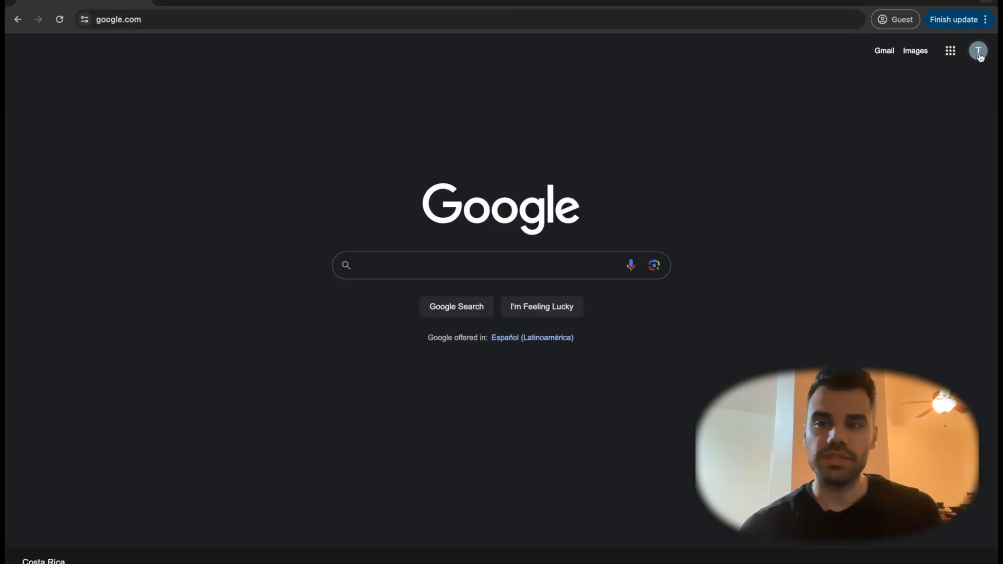
Check which Google account is signed in, and open Business Profile Manager from the Google apps
left_click(979, 51)
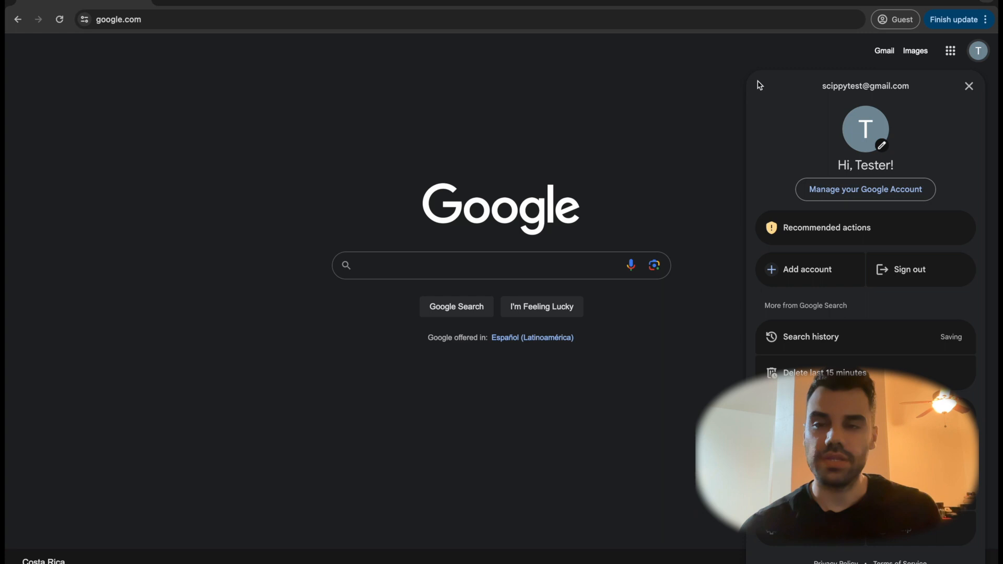
left_click(808, 54)
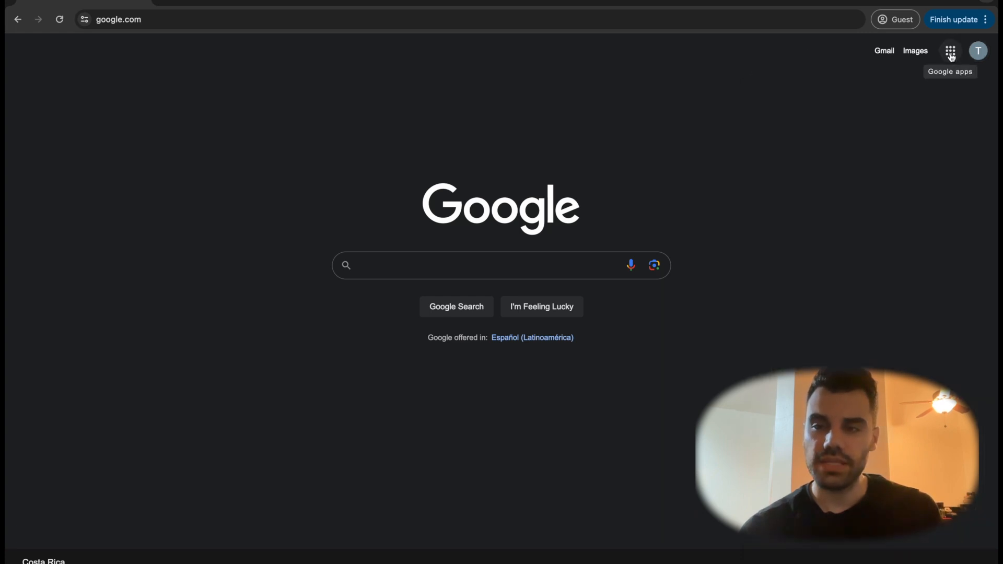
left_click(951, 55)
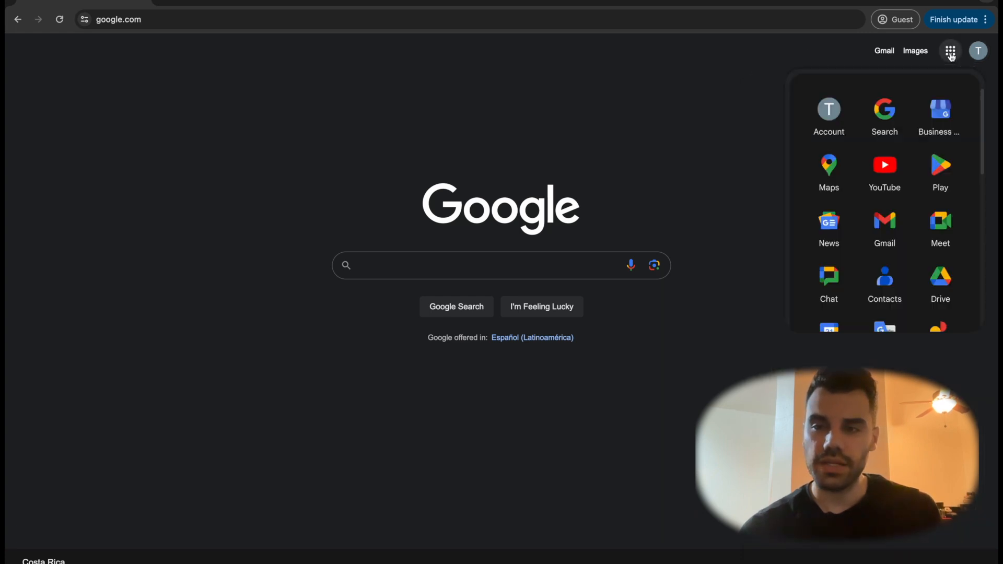
left_click(946, 123)
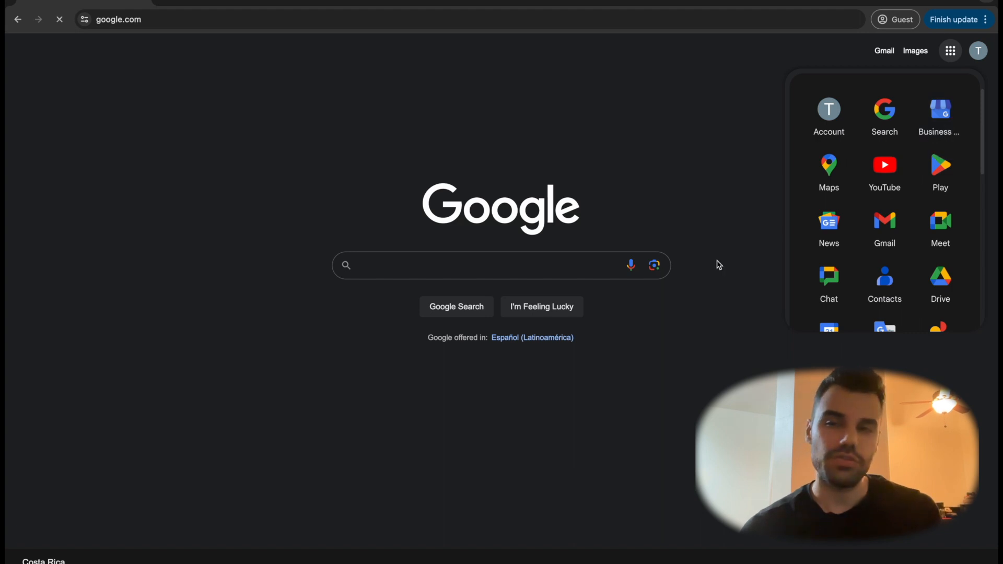